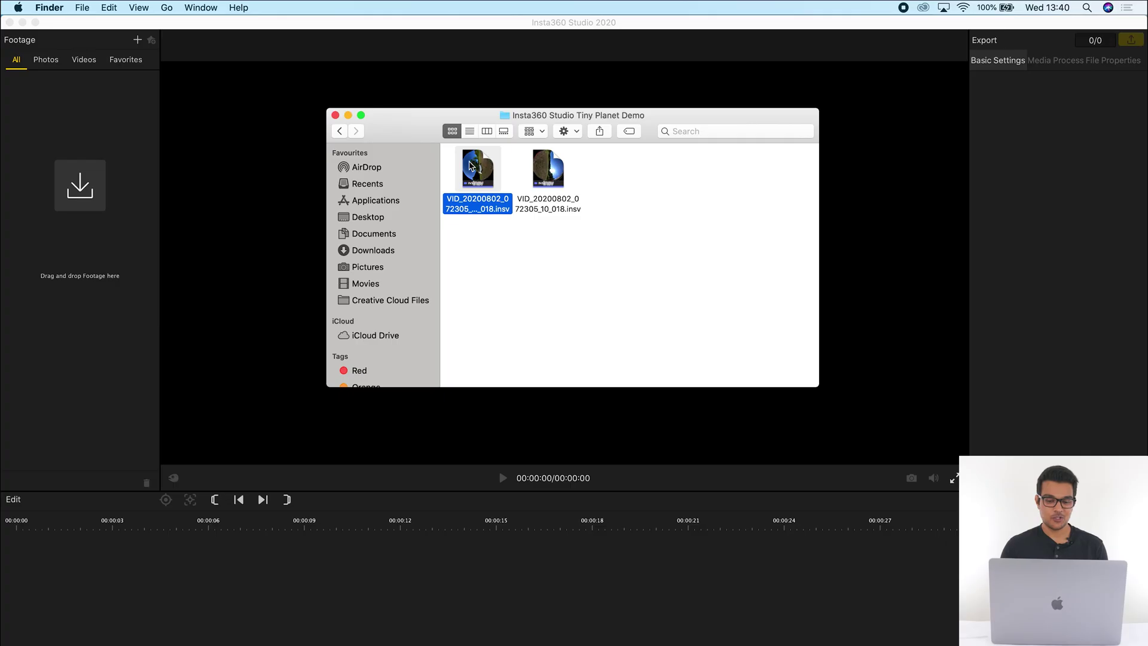
Import VID_20200802_072305_00_018.insv, preview it briefly, and switch to FreeCapture reframing
drag(476, 166, 42, 173)
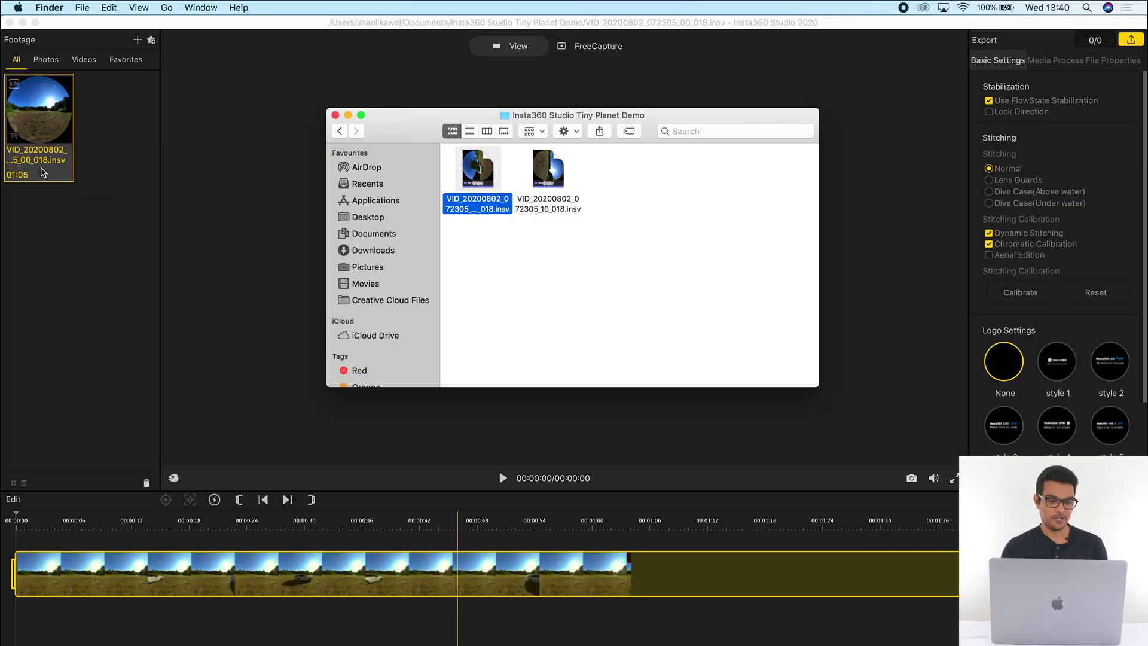
click(70, 215)
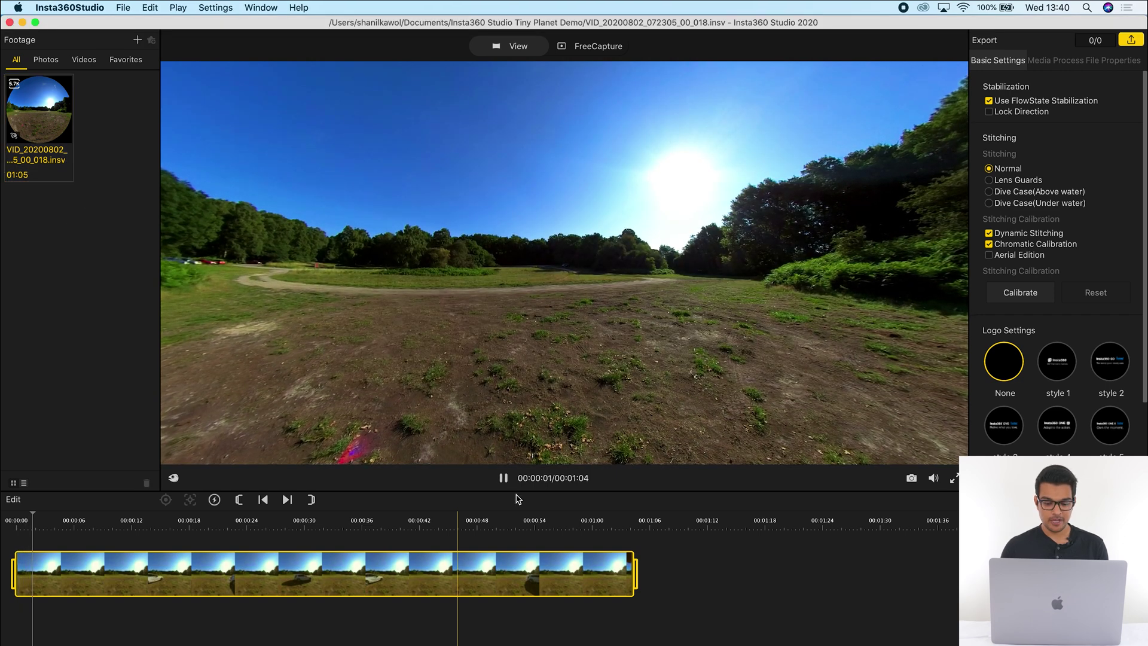
click(505, 479)
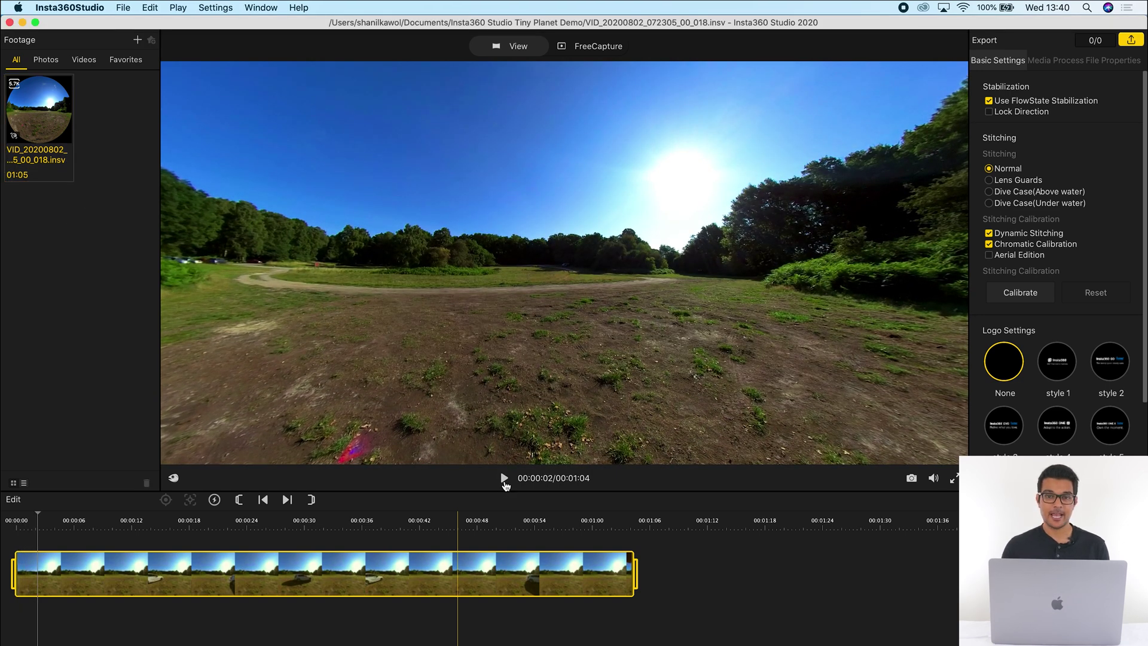
click(595, 48)
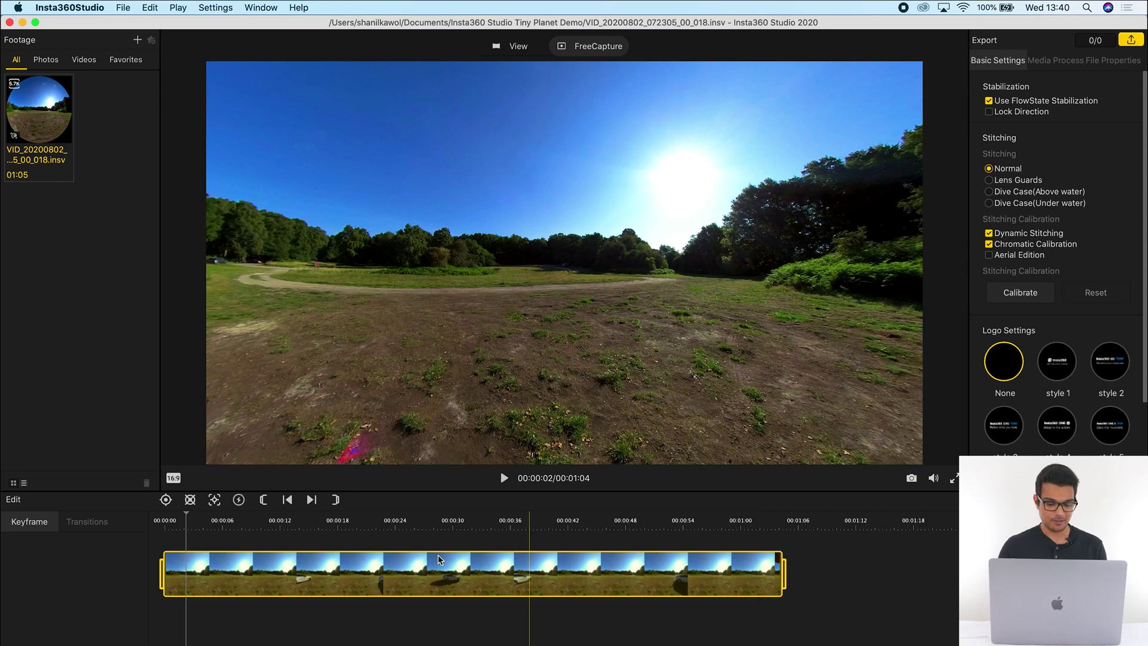
At 00:00:12, turn the view so the white car is centred
click(285, 528)
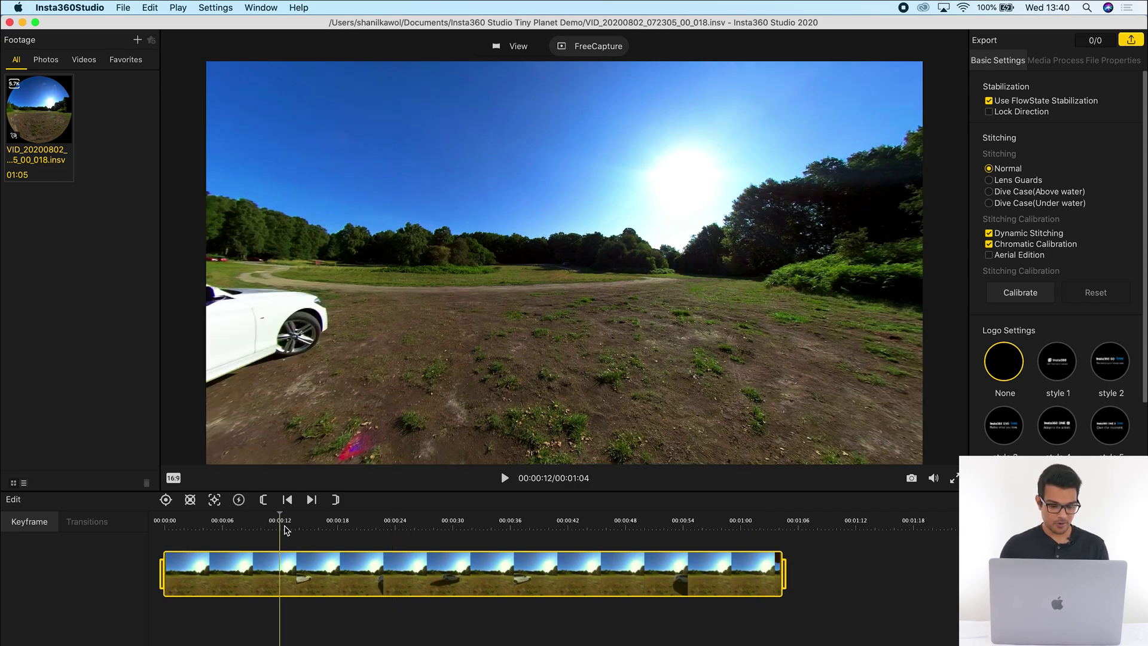
drag(410, 321, 746, 300)
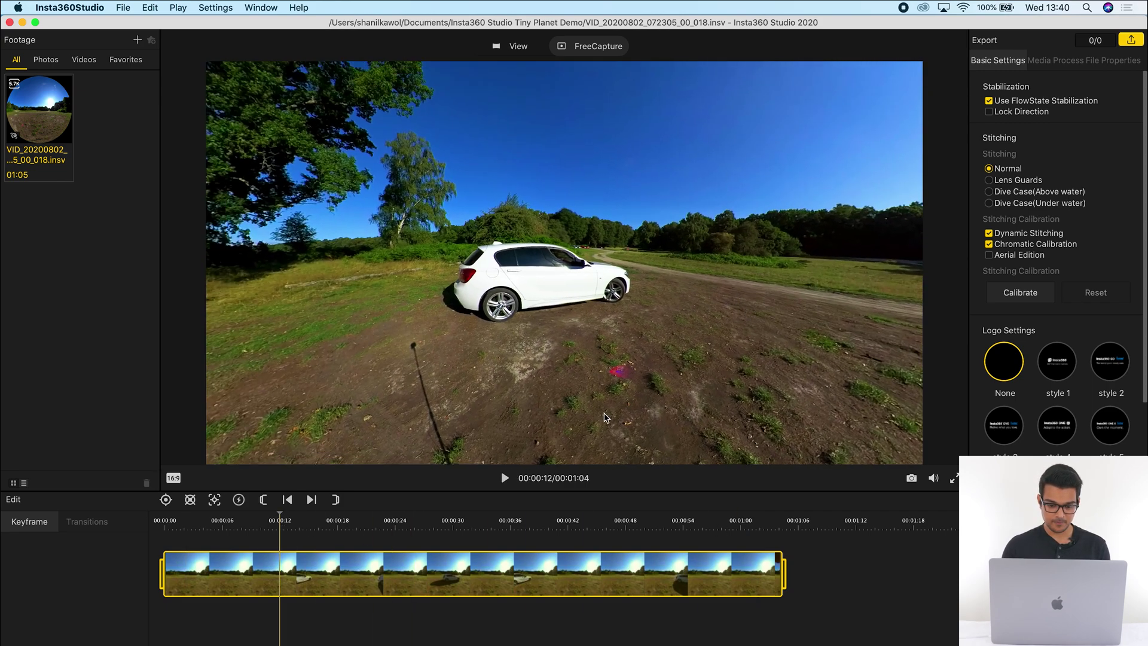
click(506, 477)
click(506, 478)
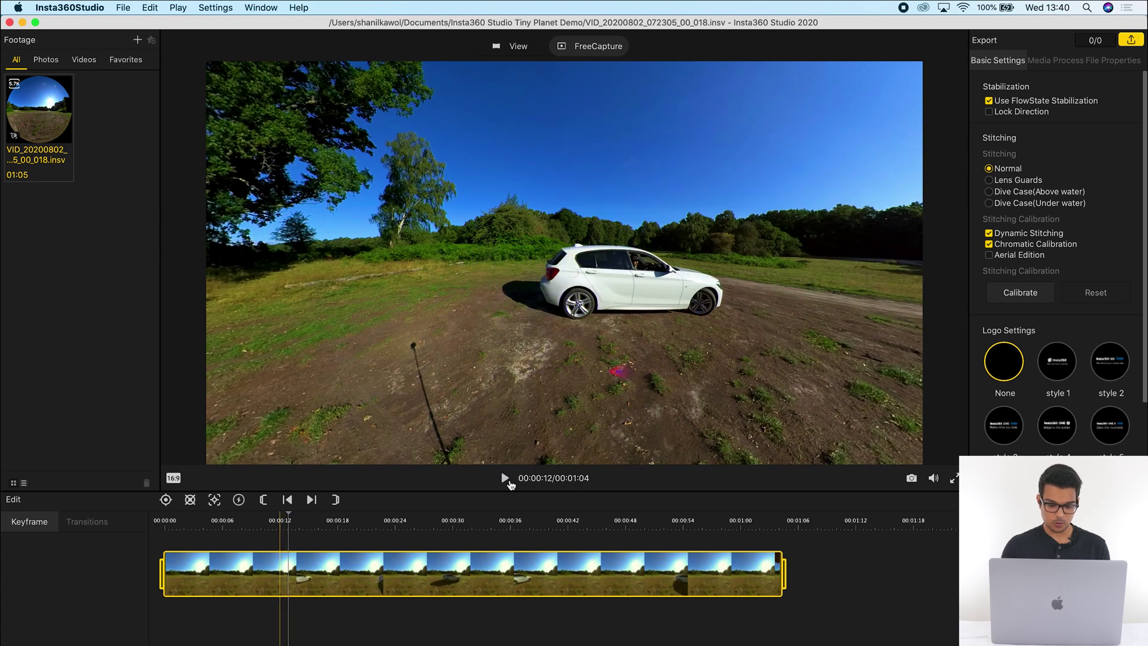
Mark 00:00:12 as the clip's trim start, cutting the first twelve seconds
click(283, 529)
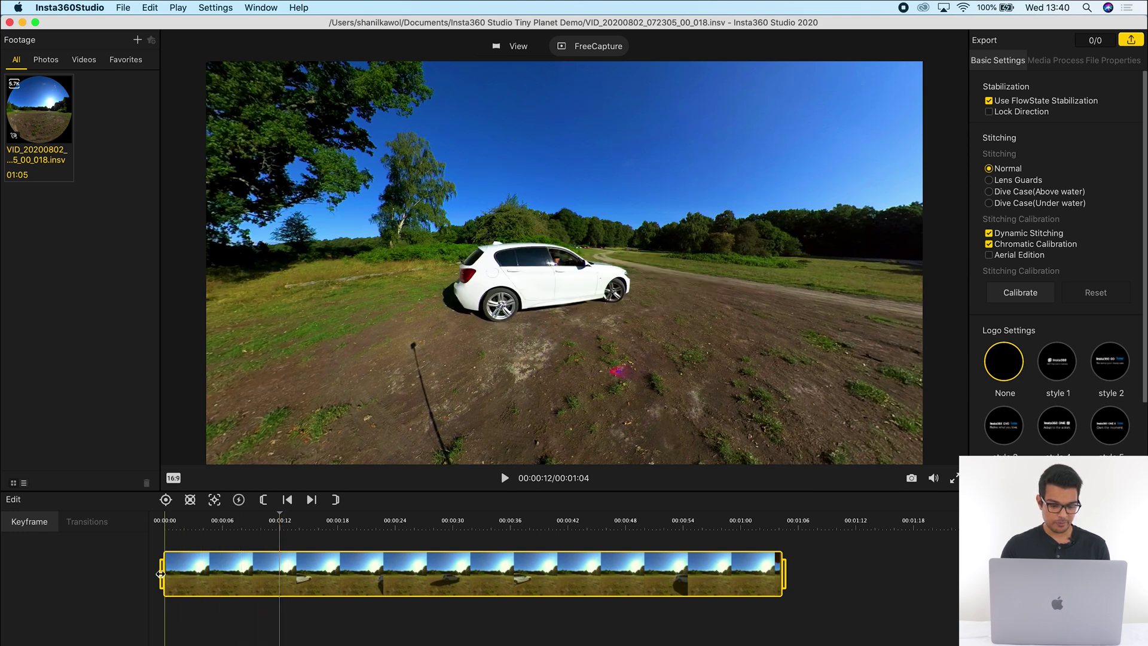
mouse_move(161, 574)
mouse_down()
mouse_move(274, 577)
mouse_move(150, 585)
mouse_up()
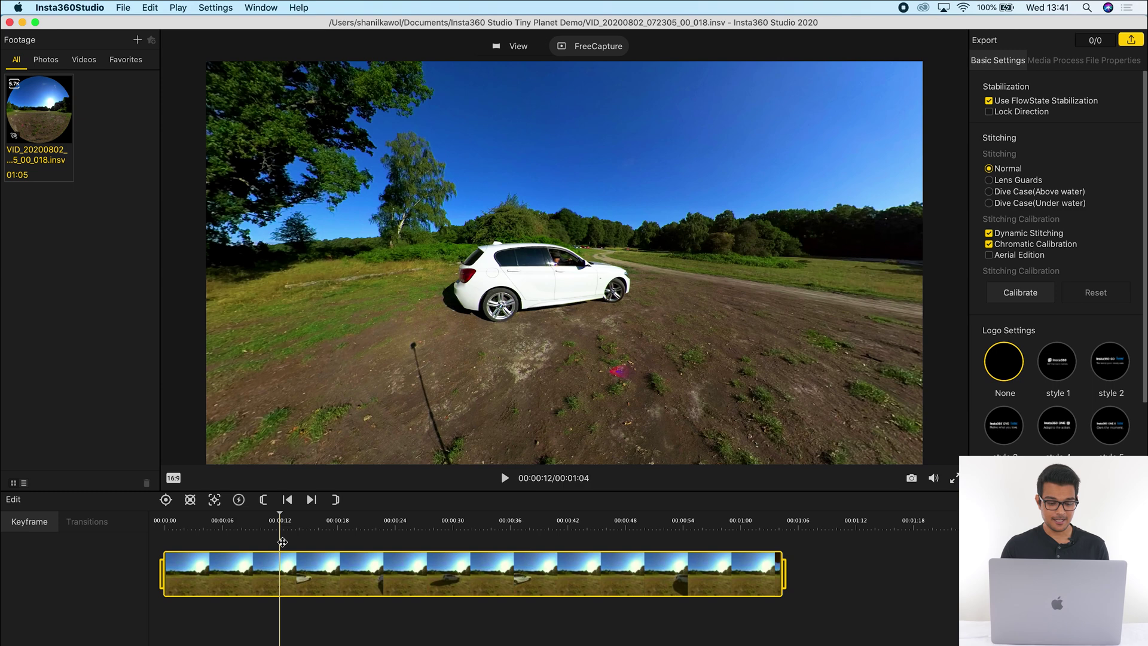
click(262, 502)
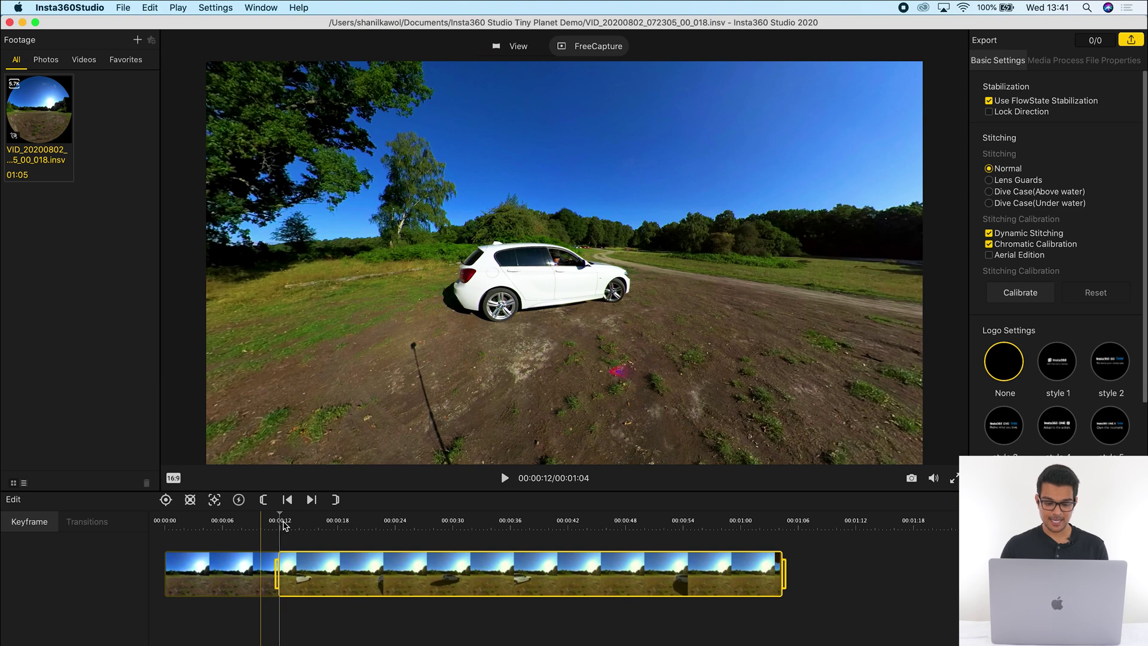
Mark 00:00:22 as the trim end, then return the playhead to 00:00:12
click(355, 524)
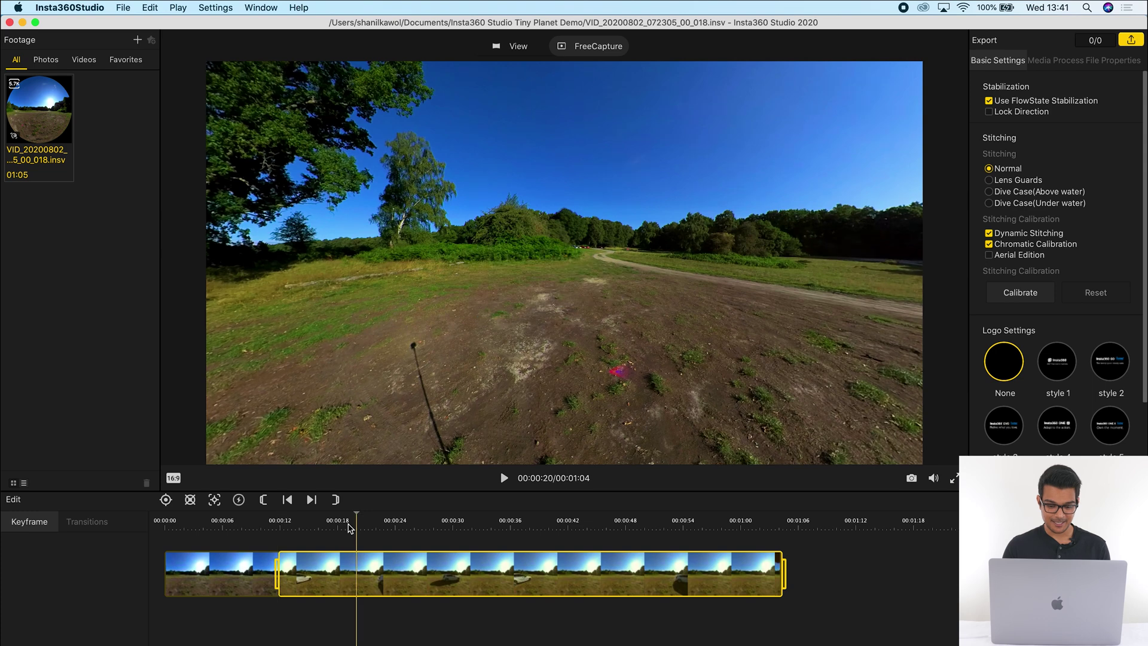
click(373, 528)
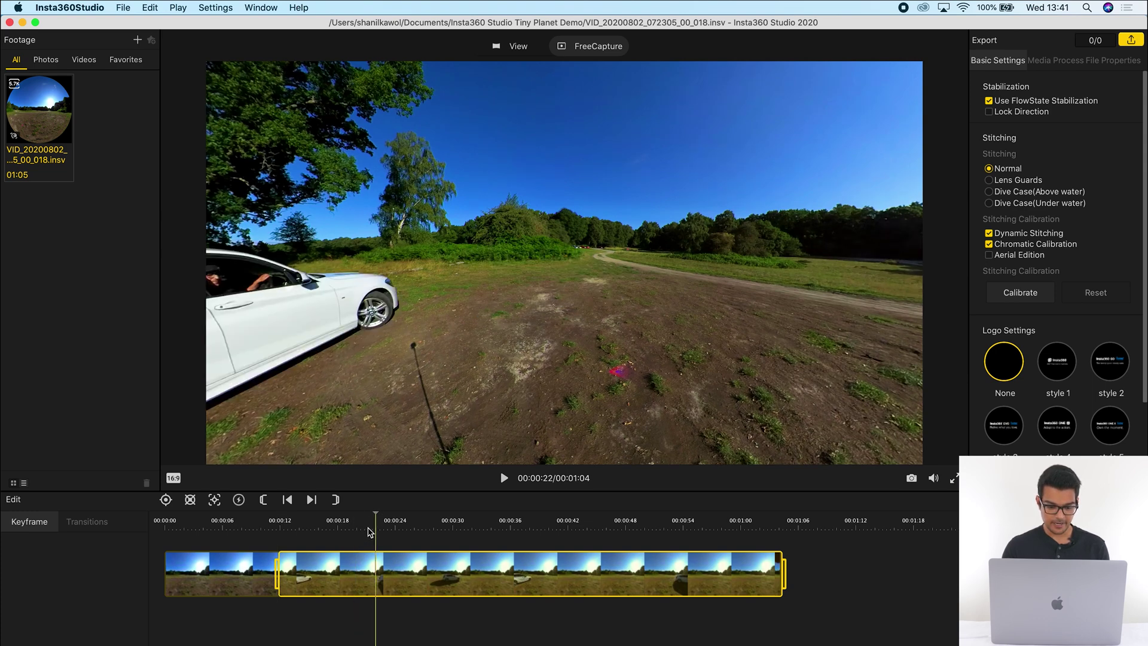
click(337, 501)
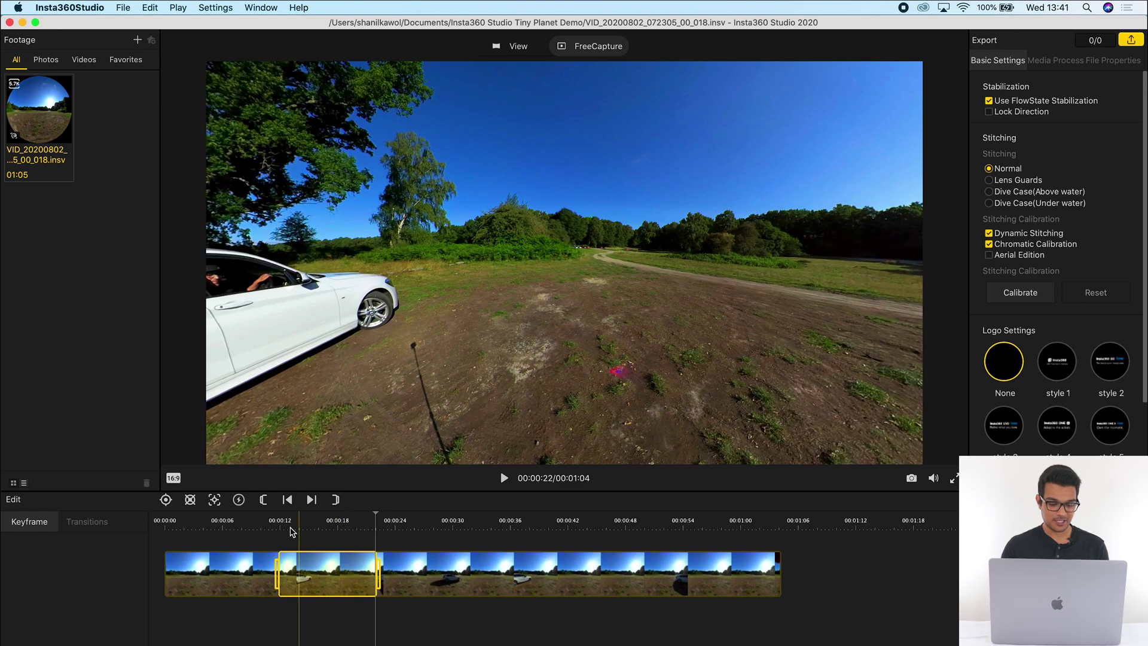
click(281, 526)
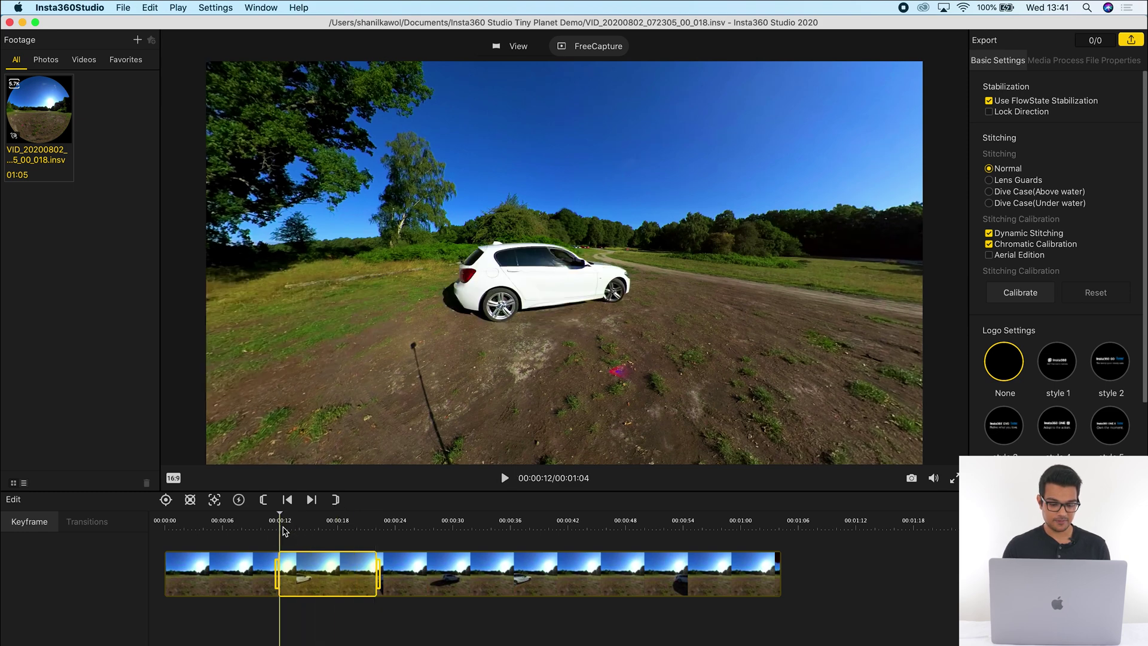
Add a normal-view keyframe at 00:00:12 with pan 95.1
click(166, 500)
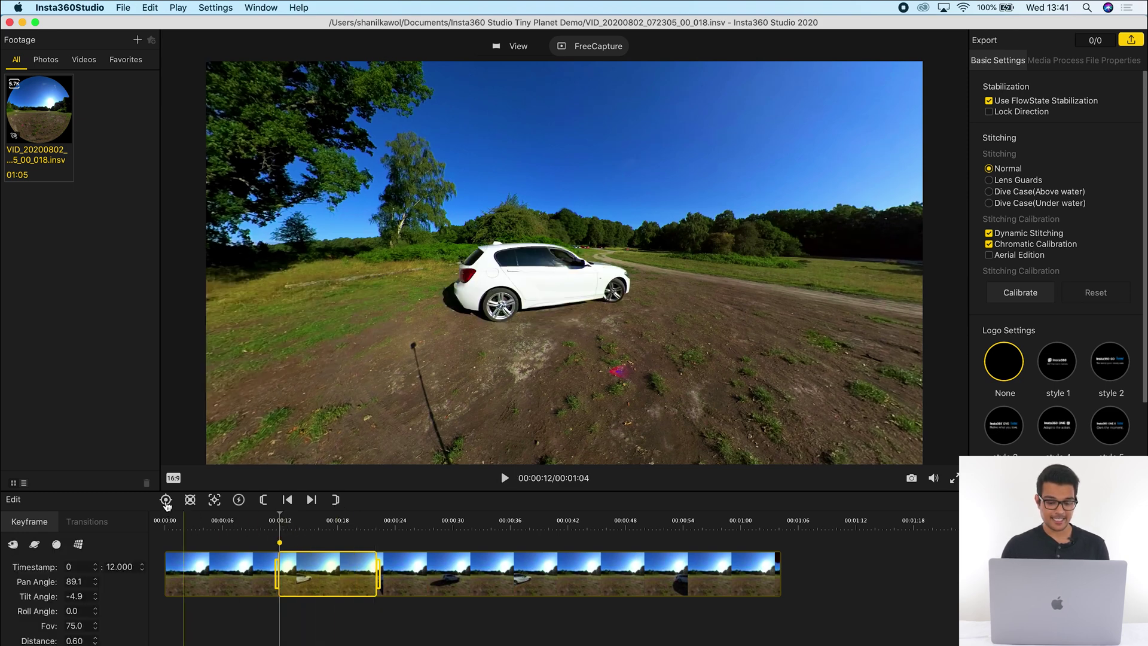
click(78, 546)
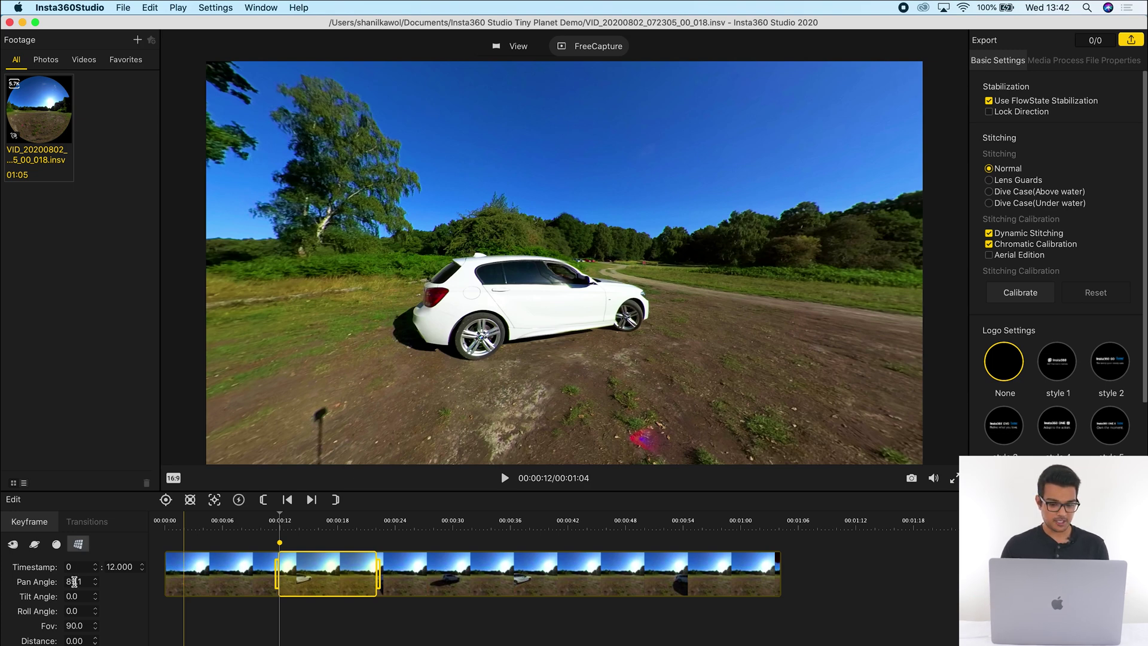
scroll(74, 582, up, 3)
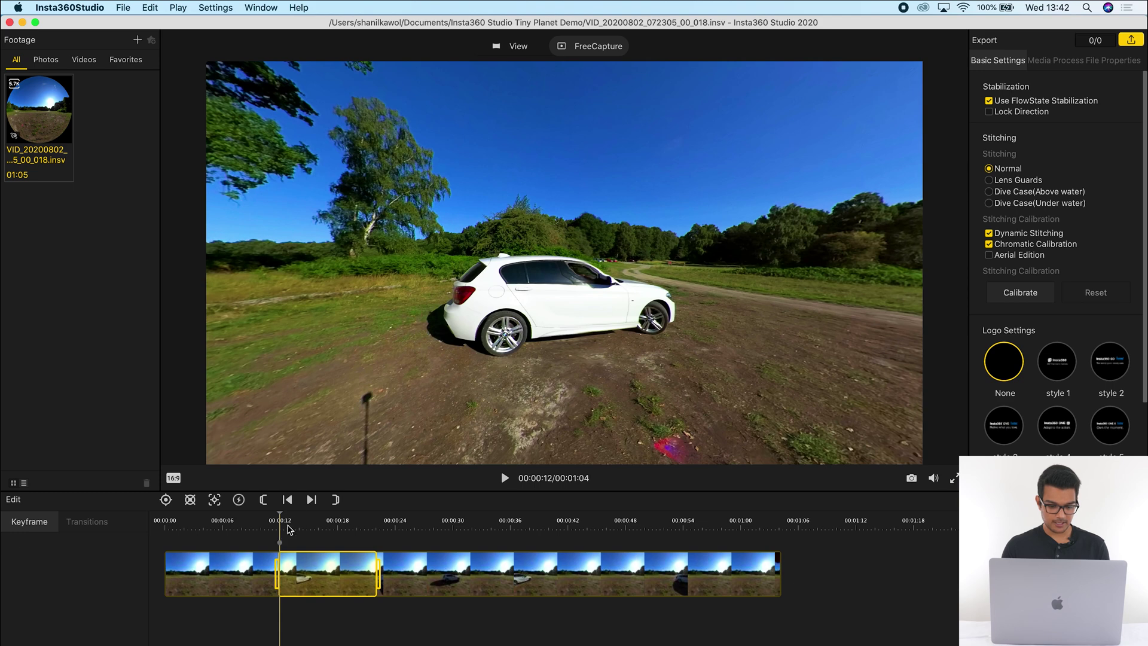
Add a keyframe at 00:00:14 and lower its Pan Angle to about 35.1
click(298, 529)
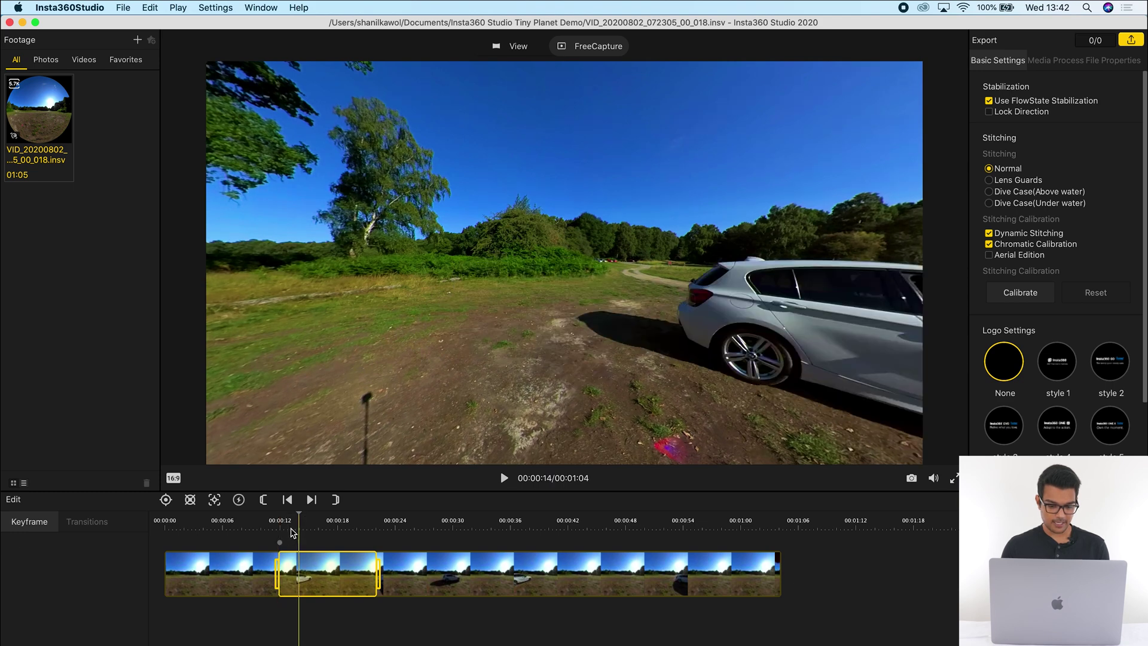
click(165, 500)
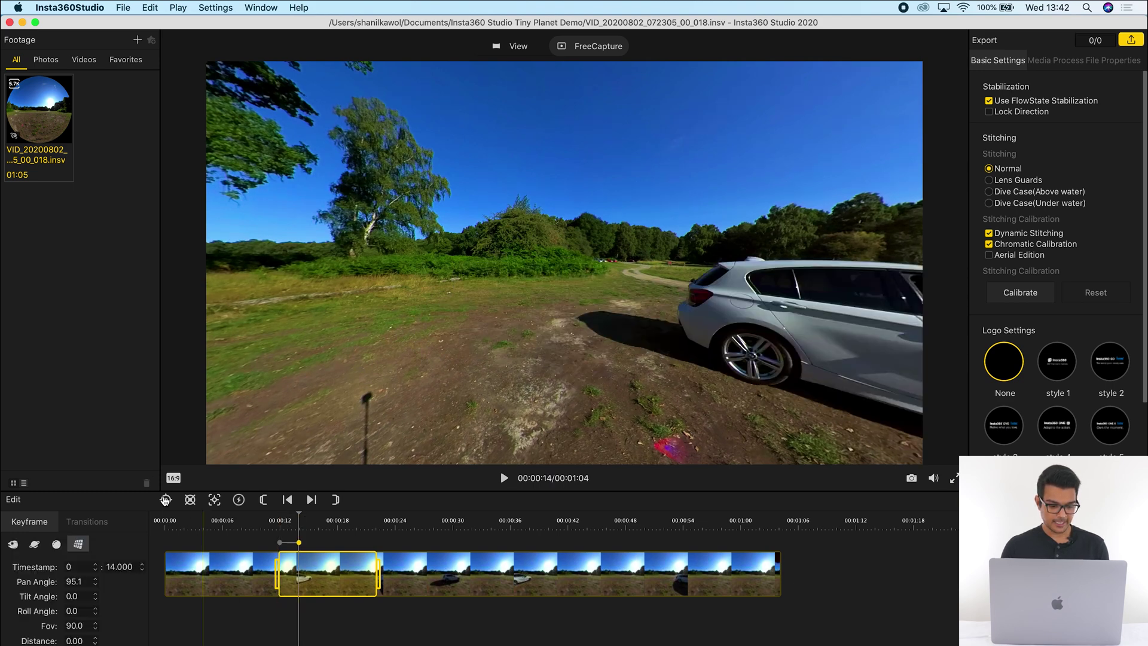
click(73, 582)
scroll(74, 583, down, 7)
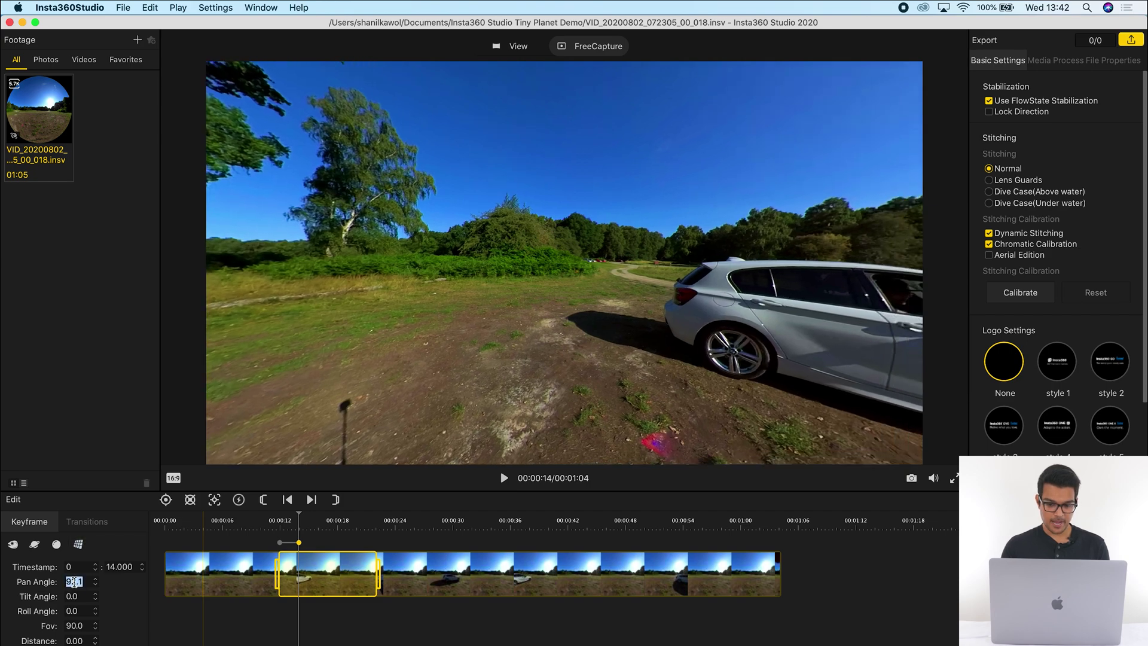
scroll(73, 583, down, 20)
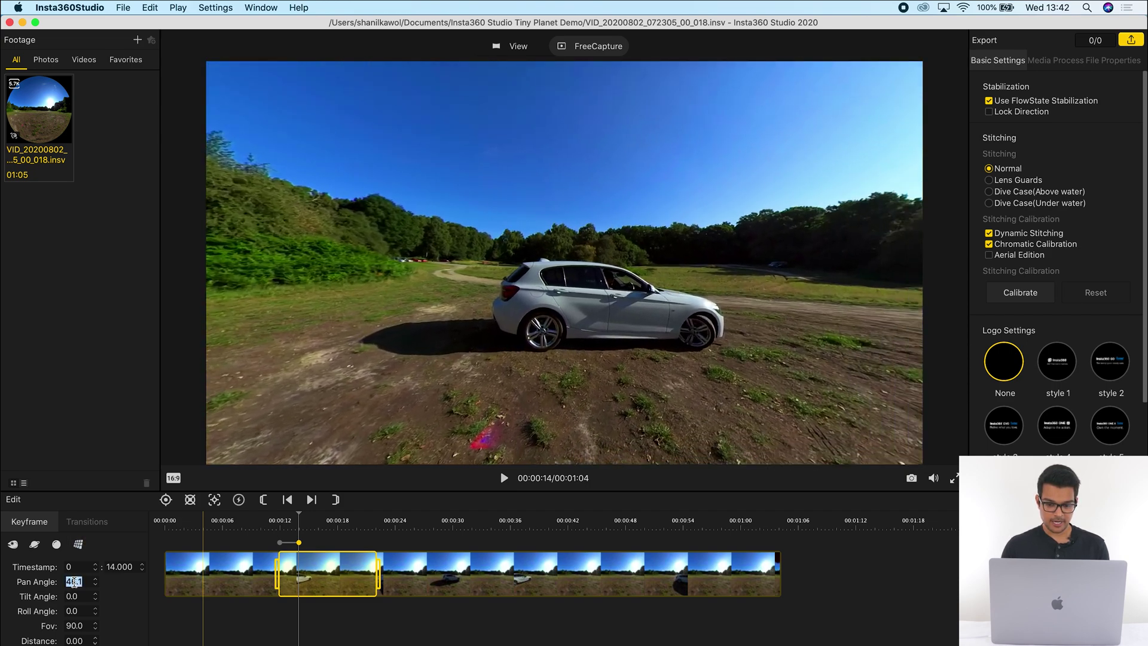
scroll(74, 583, down, 2)
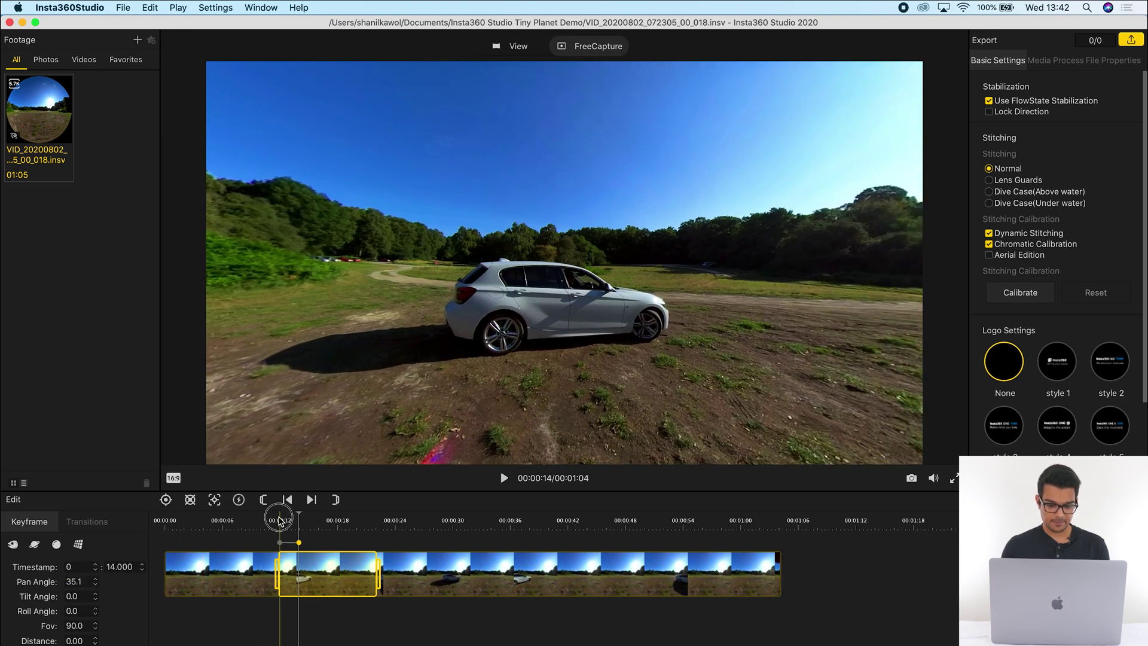
Play back the animated pan from 00:00:12, stopping at 00:00:15
click(280, 518)
click(505, 482)
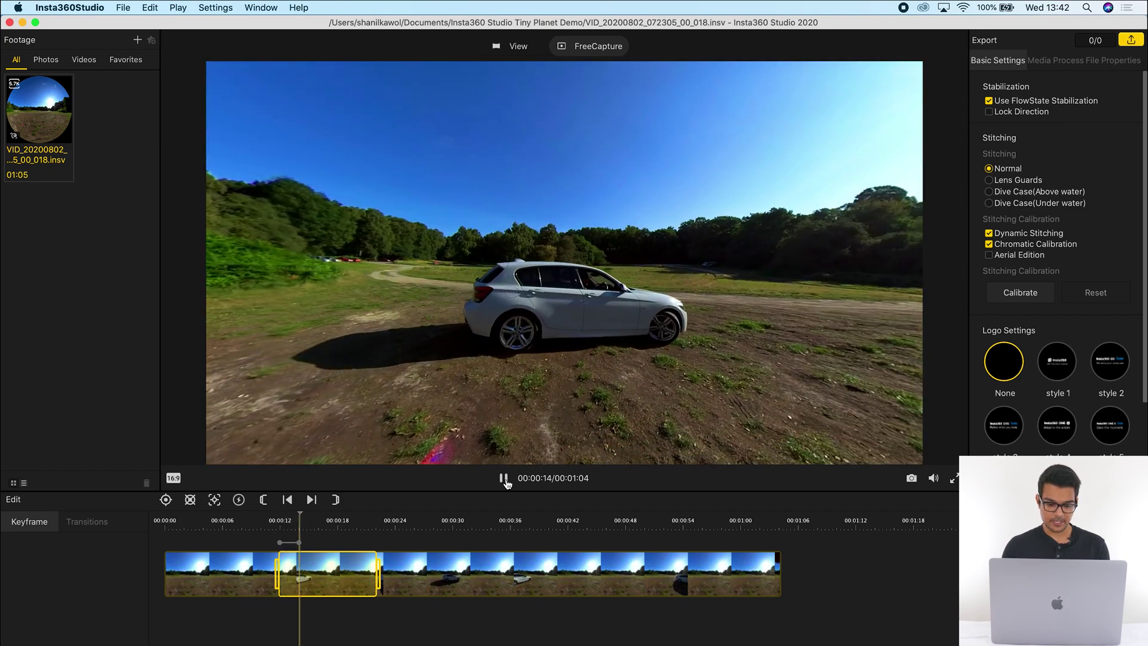
click(504, 478)
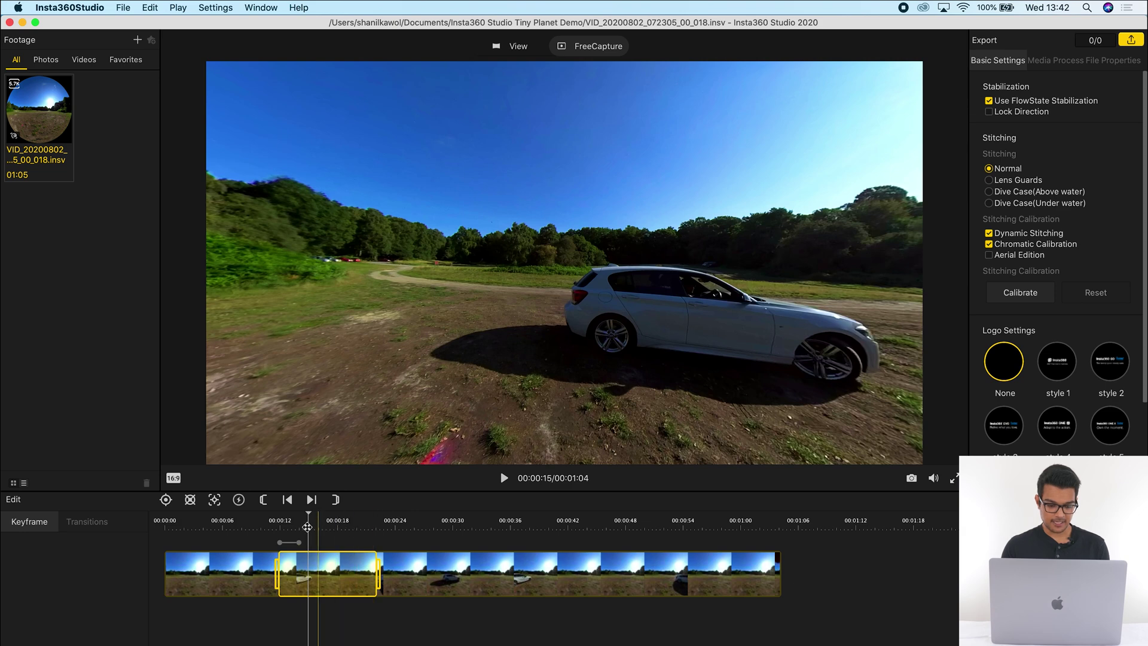
Add a tiny planet keyframe at 00:00:15 and lower its Pan Angle to about 6.1
click(165, 499)
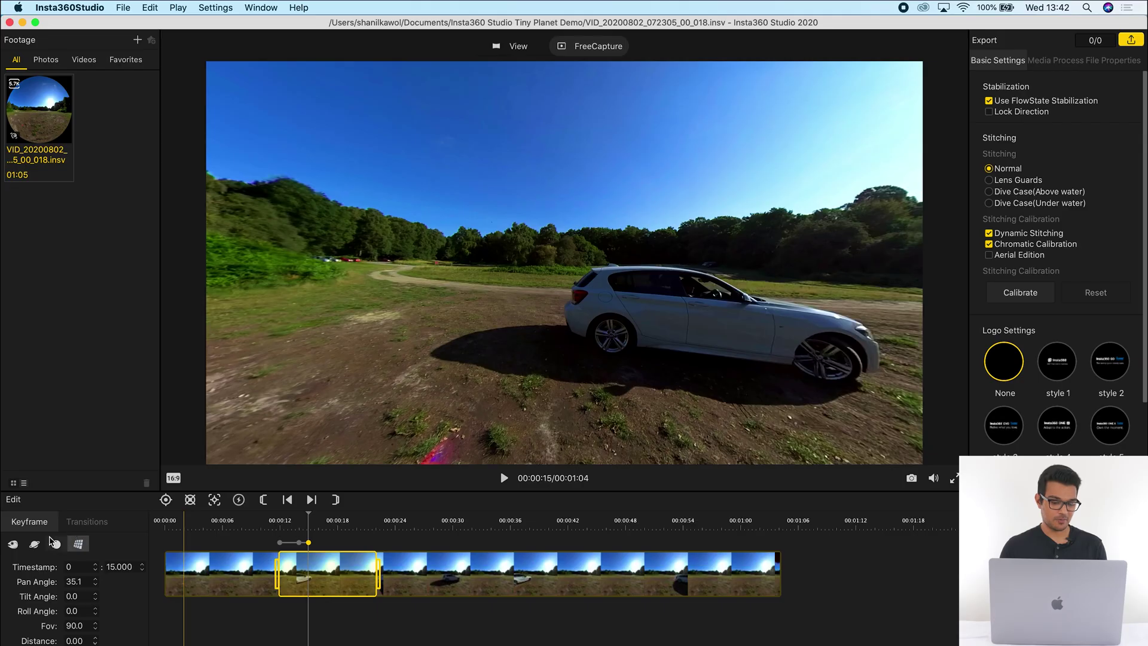
click(35, 547)
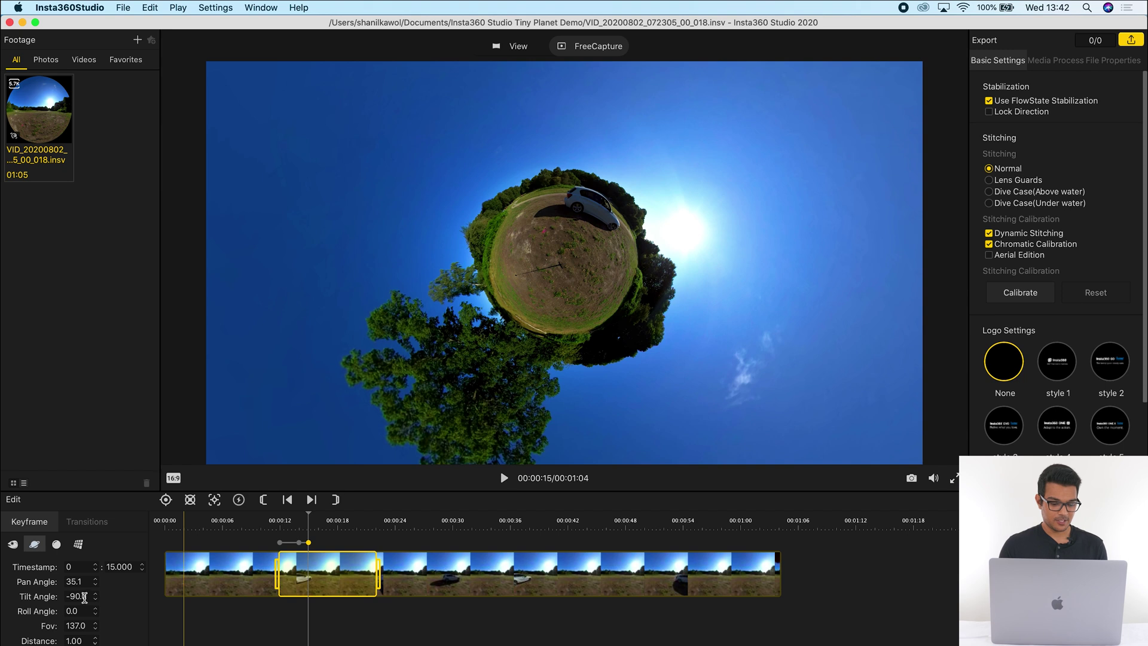
scroll(78, 583, down, 13)
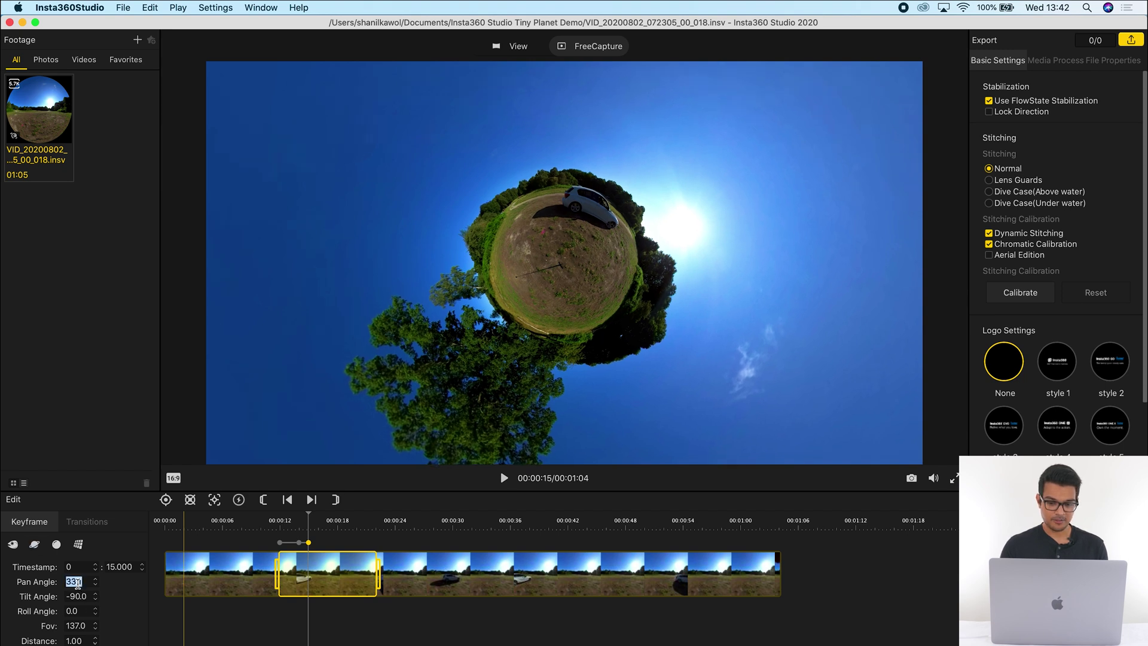
scroll(78, 584, down, 16)
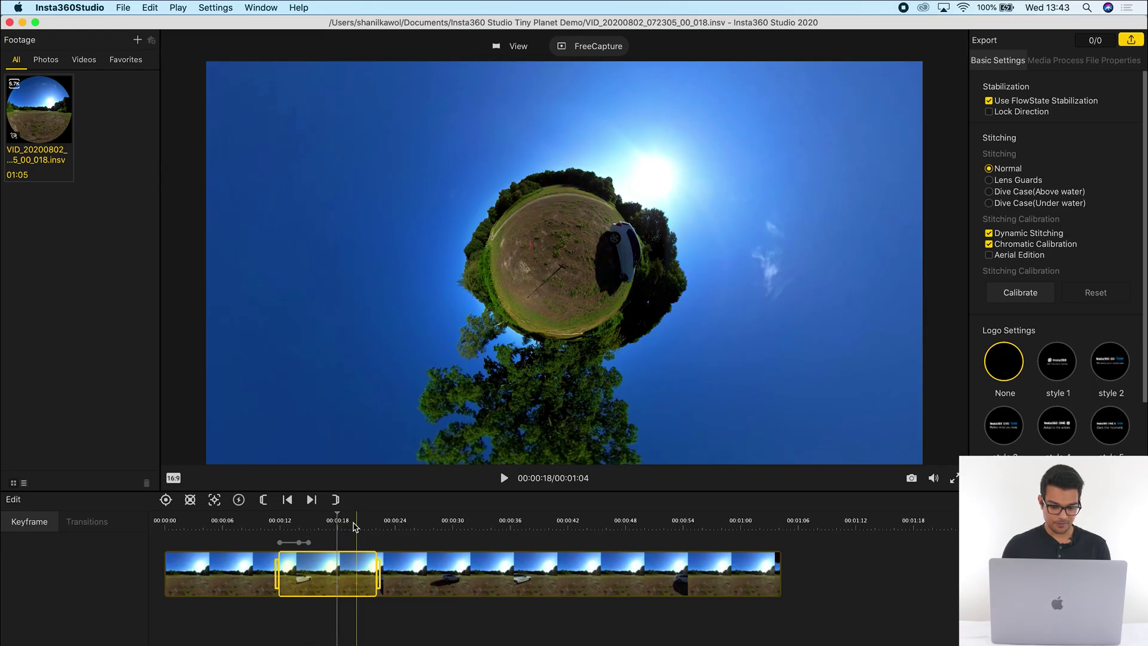
Add a keyframe at 00:00:20 with the tiny planet's Roll Angle at -131.0
click(355, 522)
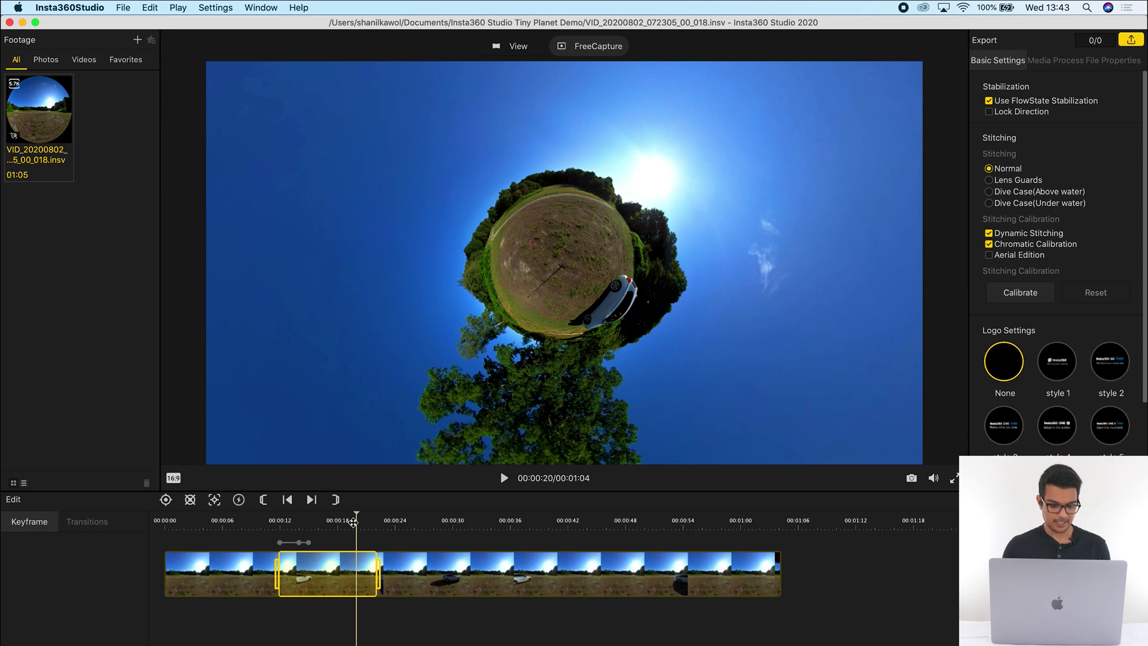
click(166, 500)
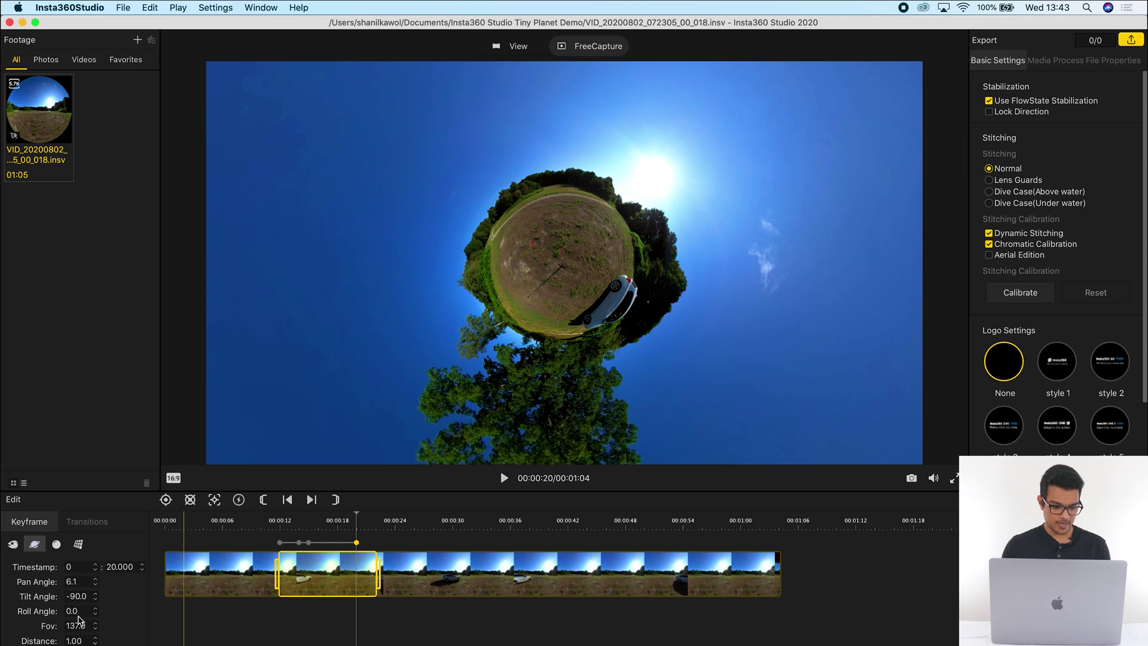
scroll(80, 611, down, 10)
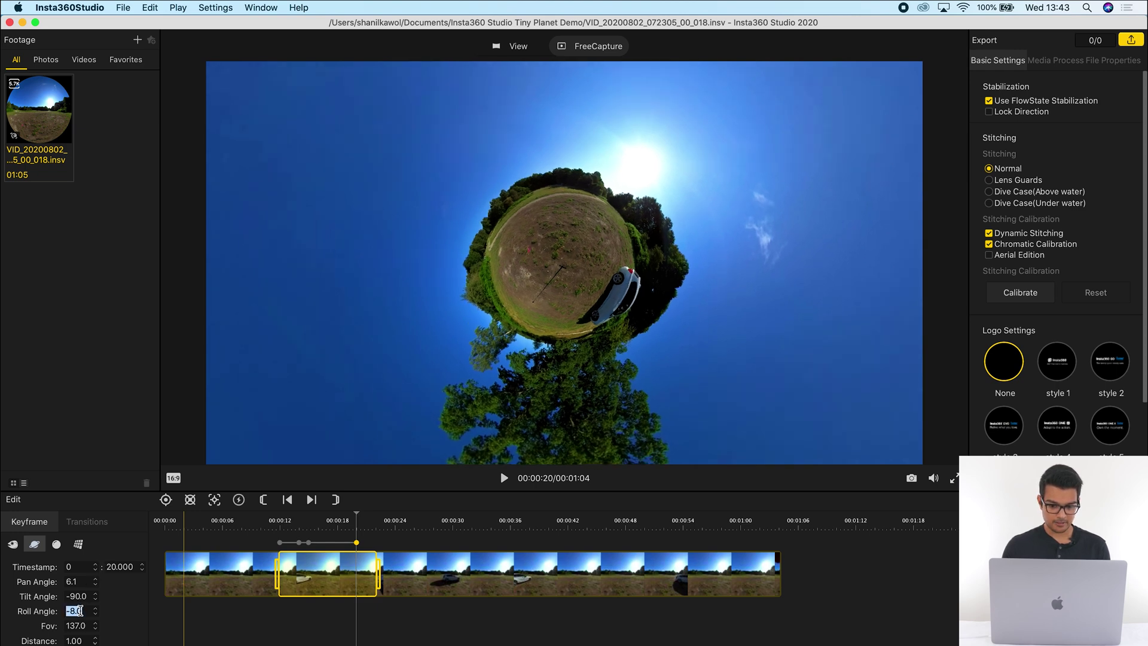
scroll(80, 611, down, 14)
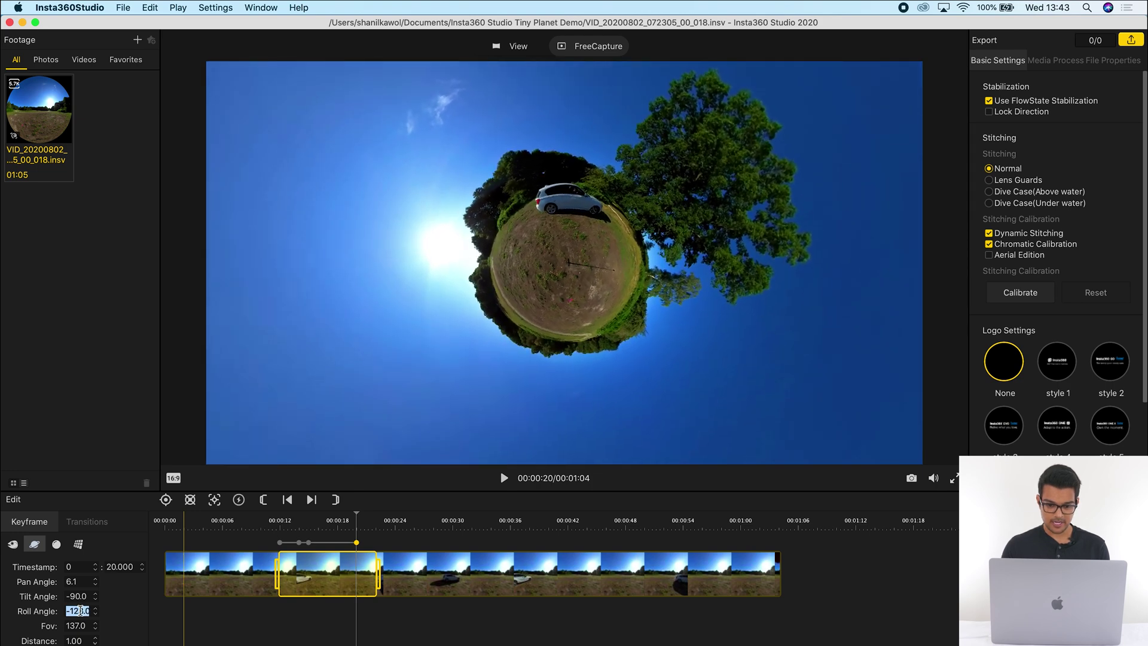
scroll(80, 610, down, 2)
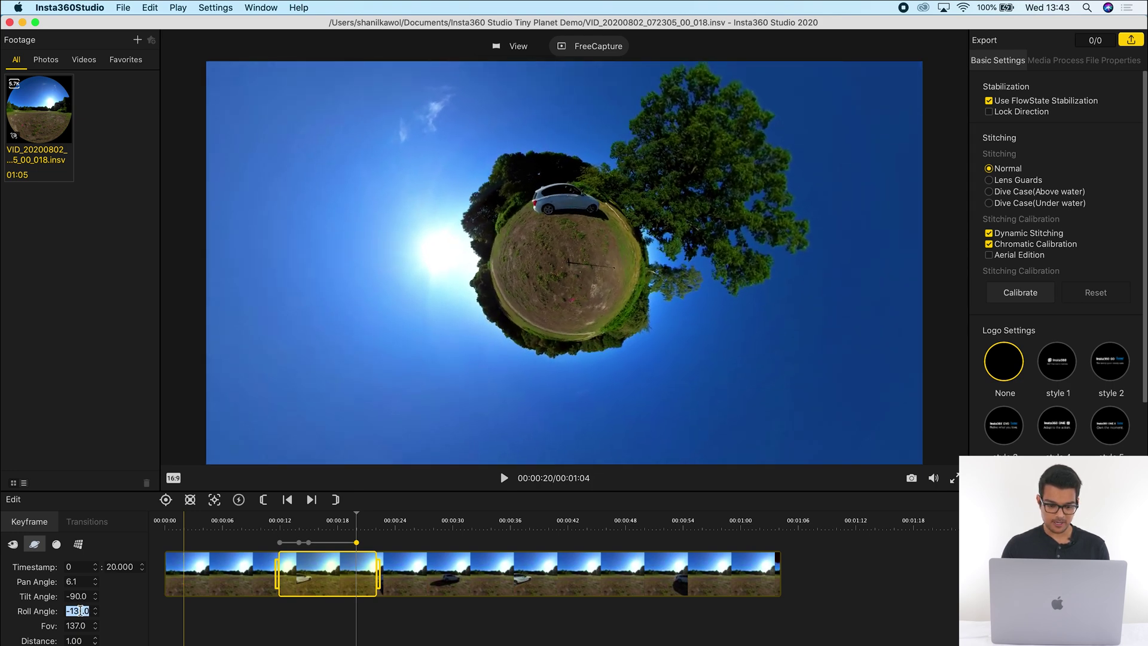
click(307, 525)
click(306, 522)
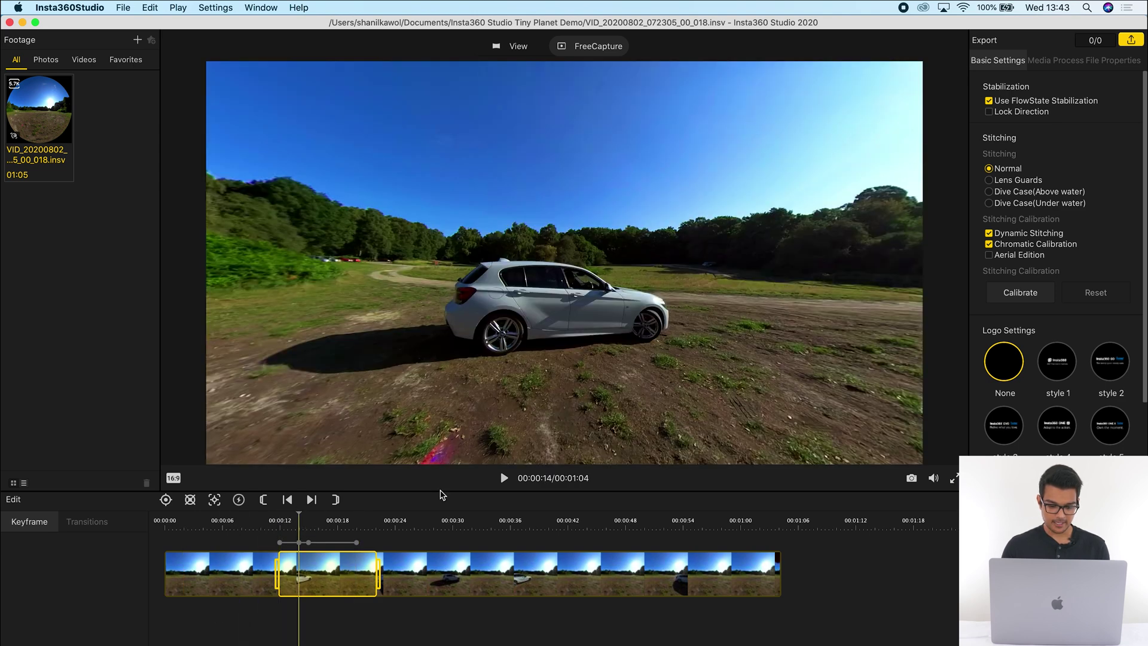
click(505, 479)
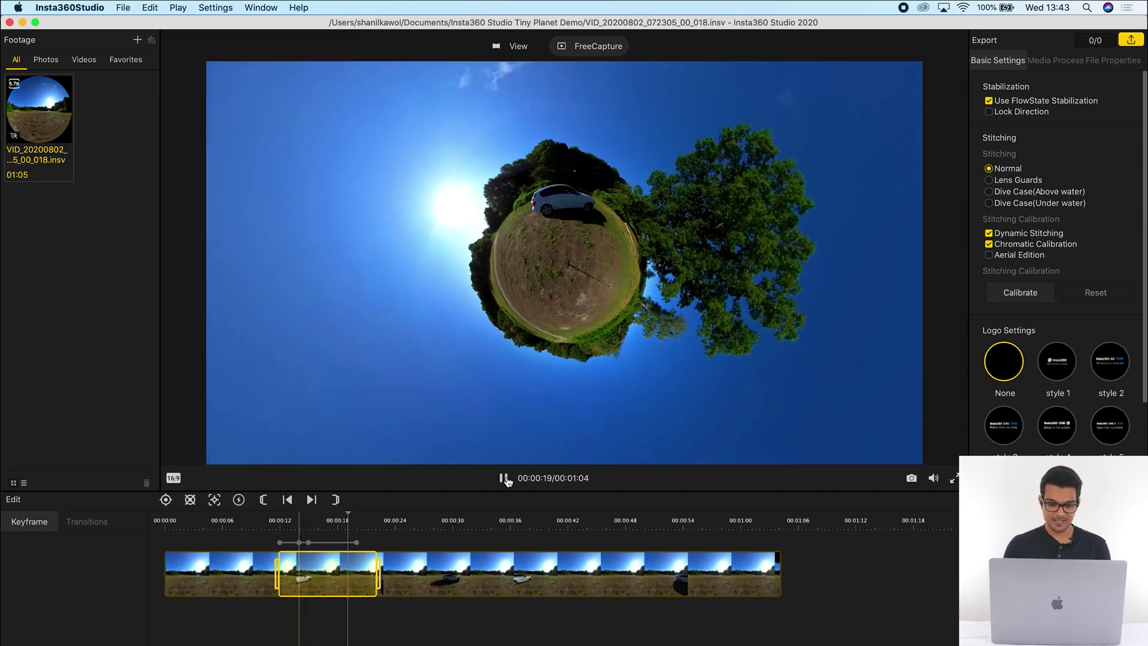
click(505, 479)
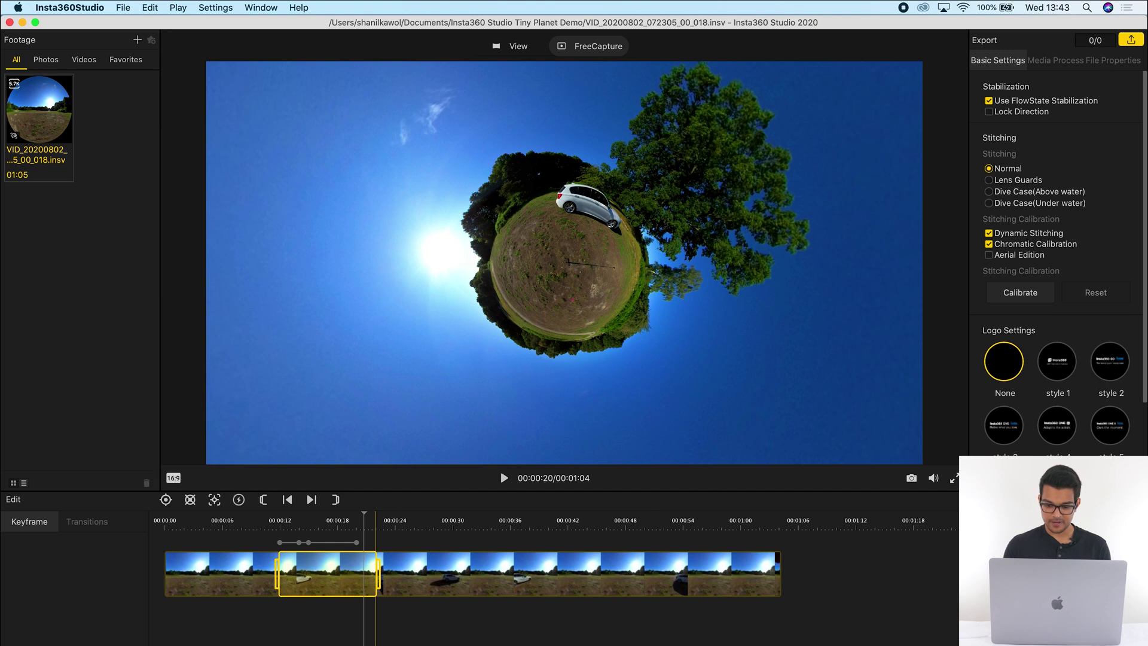
scroll(376, 538, up, 2)
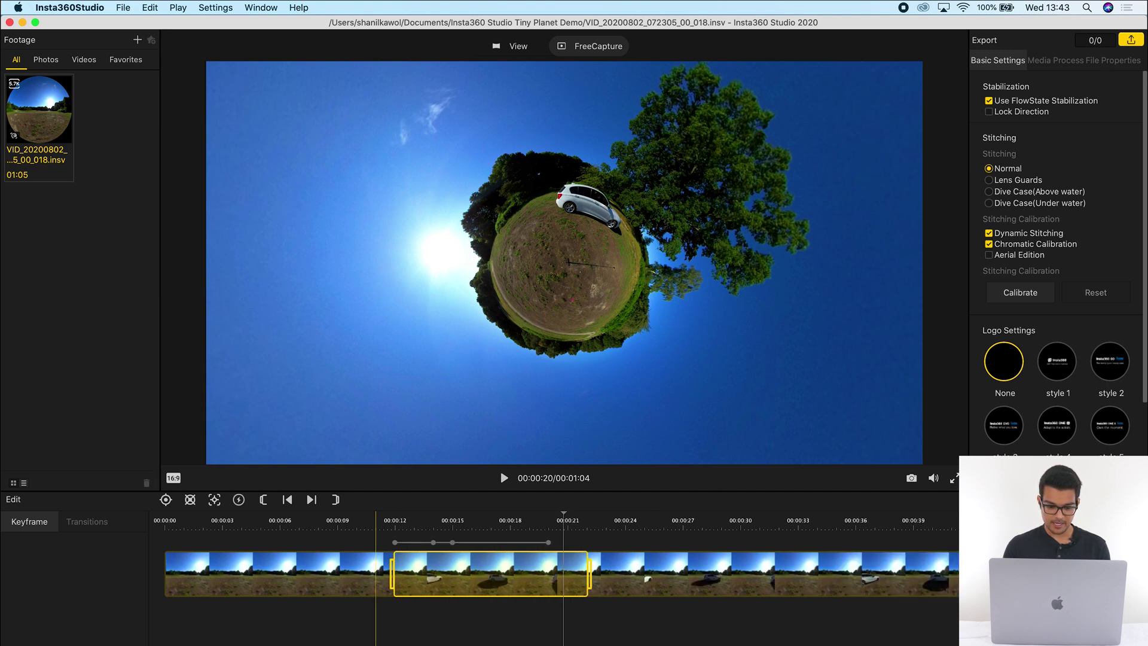
Add a normal flat-view keyframe at 00:00:21 with Pan Angle about 206
click(569, 531)
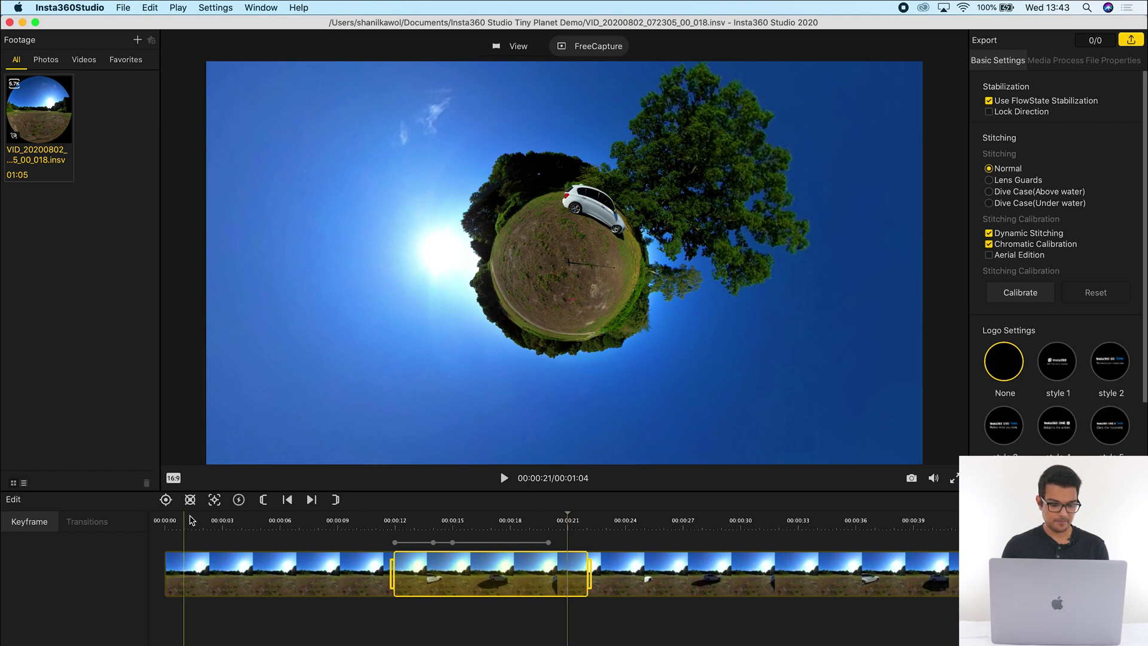
click(166, 500)
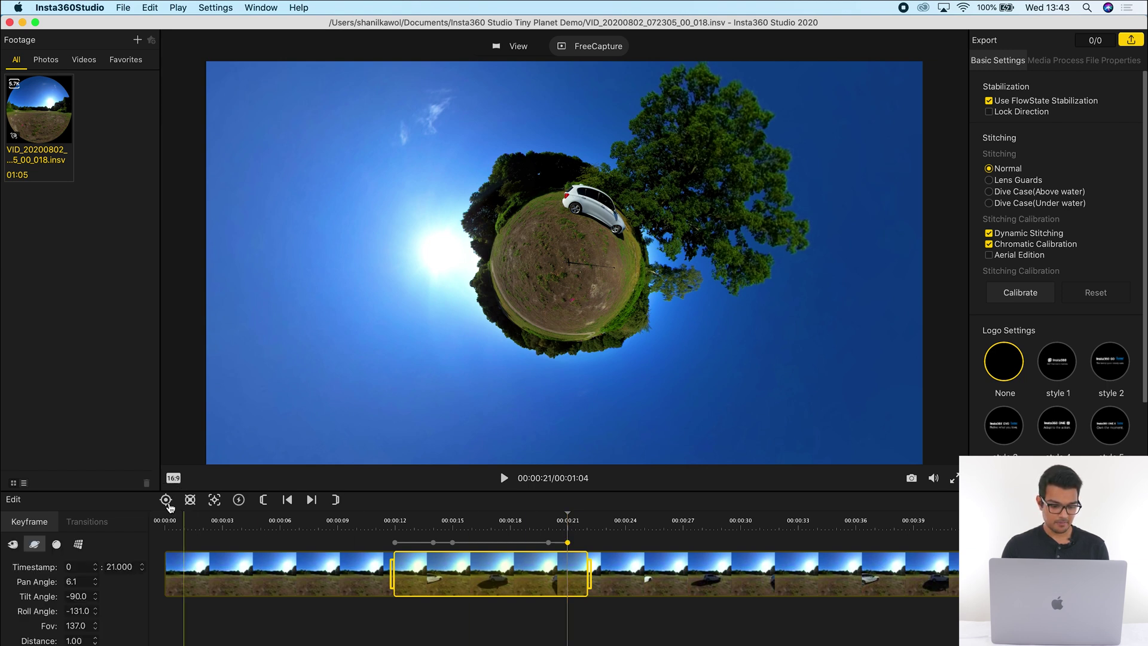
click(78, 544)
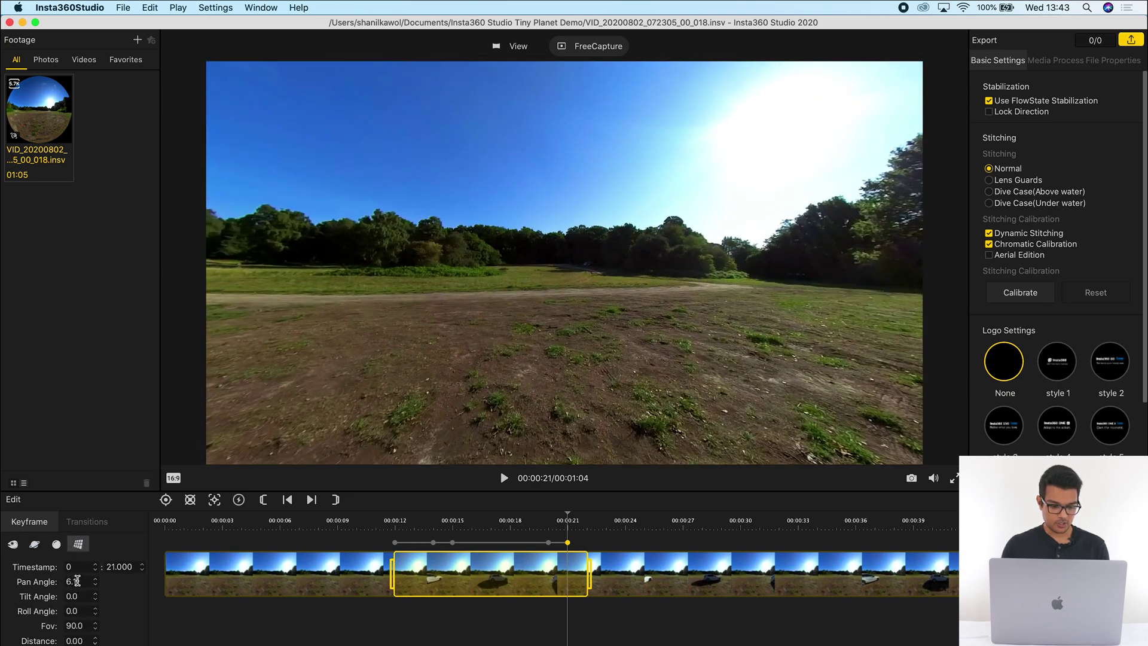
key(Return)
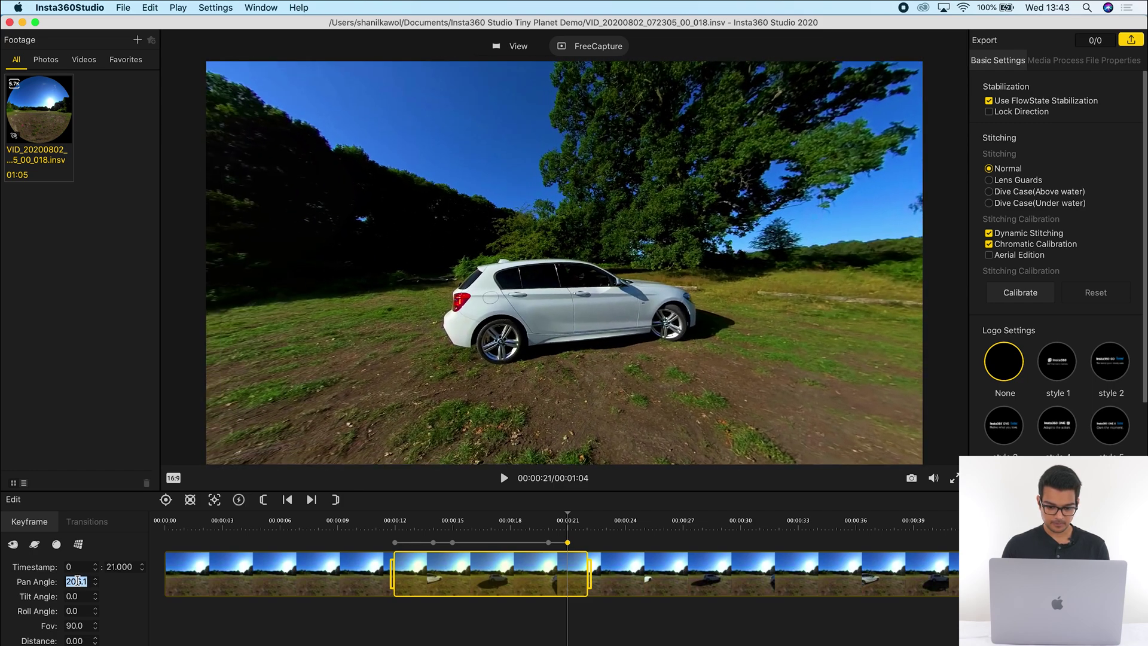
Add a keyframe at 00:00:22 with Pan Angle 176.1, then jump back to review
click(590, 525)
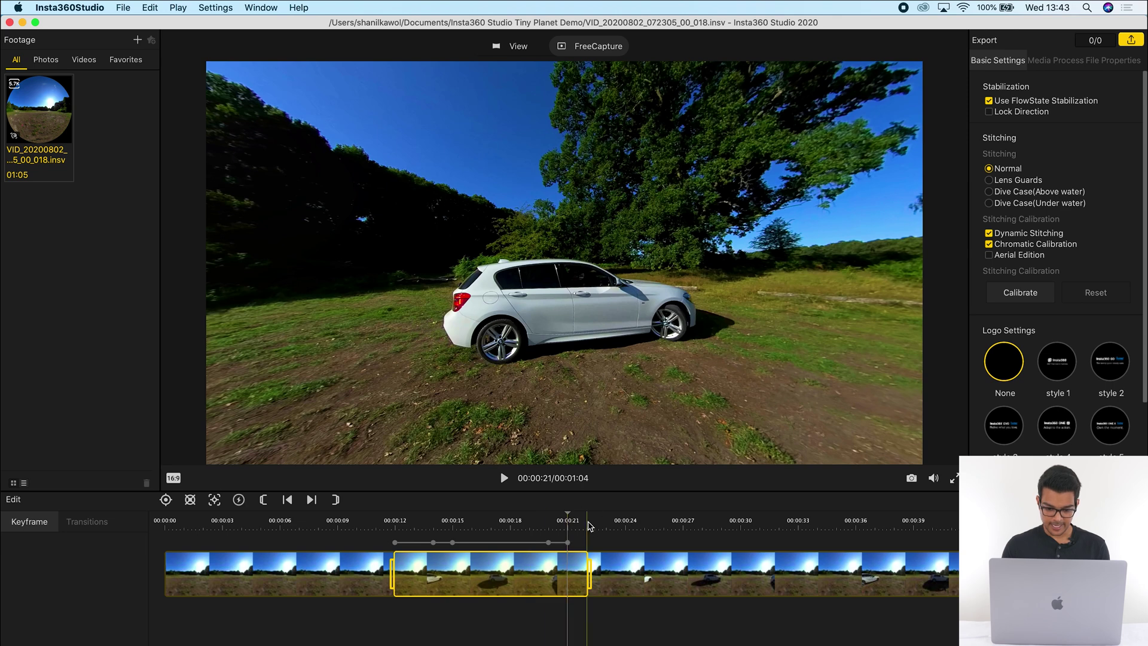
click(166, 500)
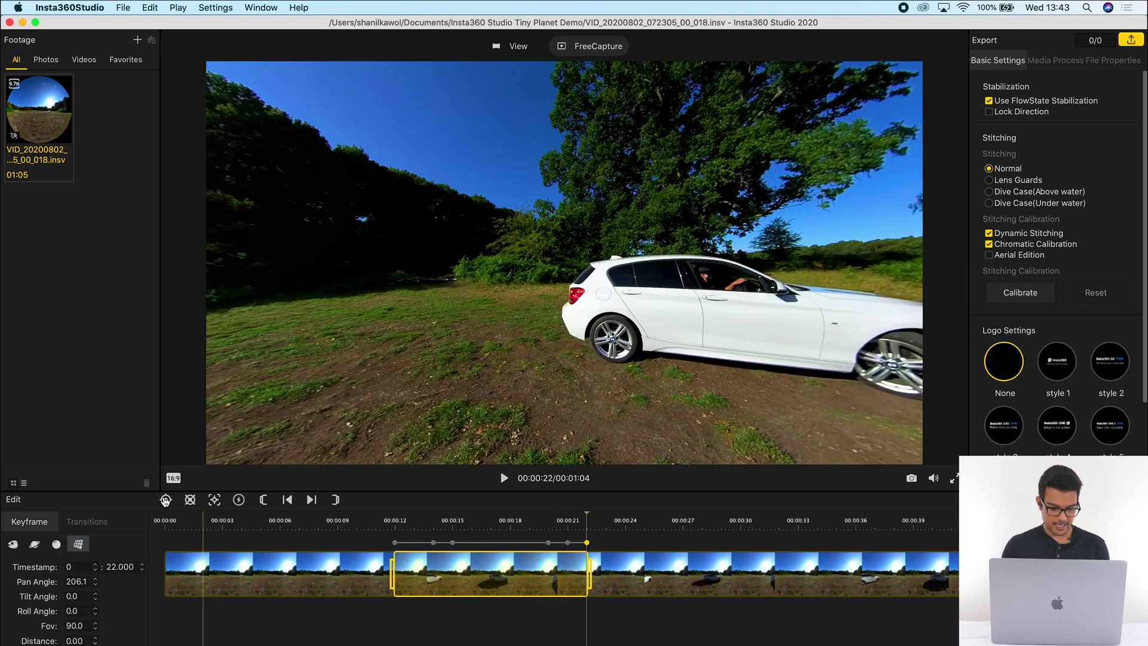
double_click(77, 582)
text(175.1)
key(Return)
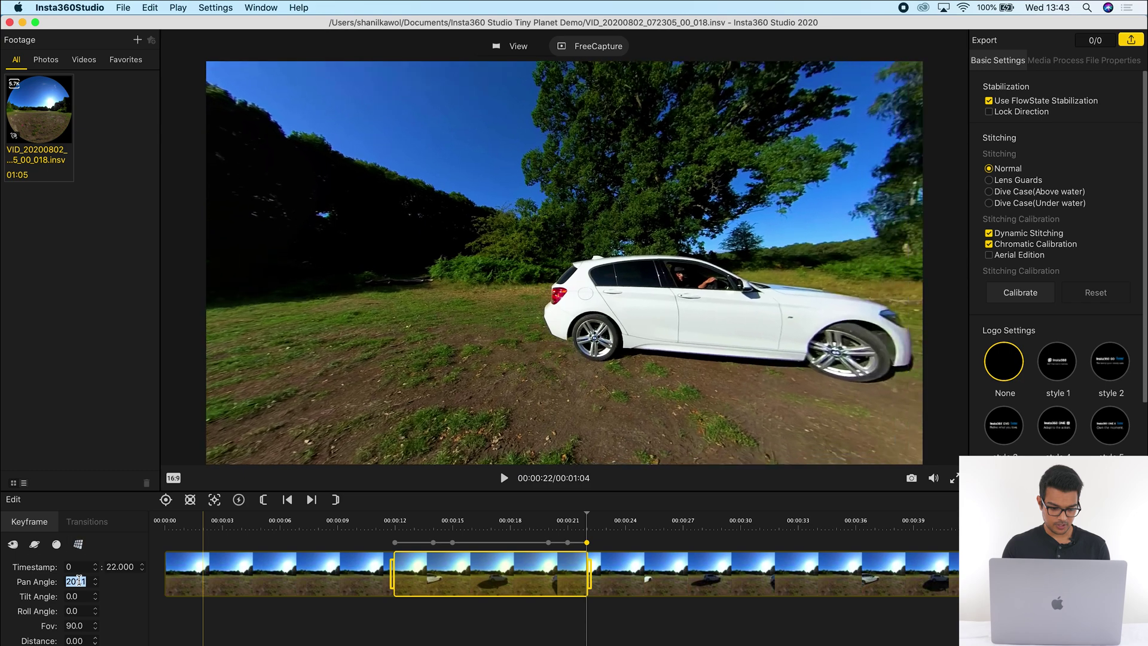
key(Up)
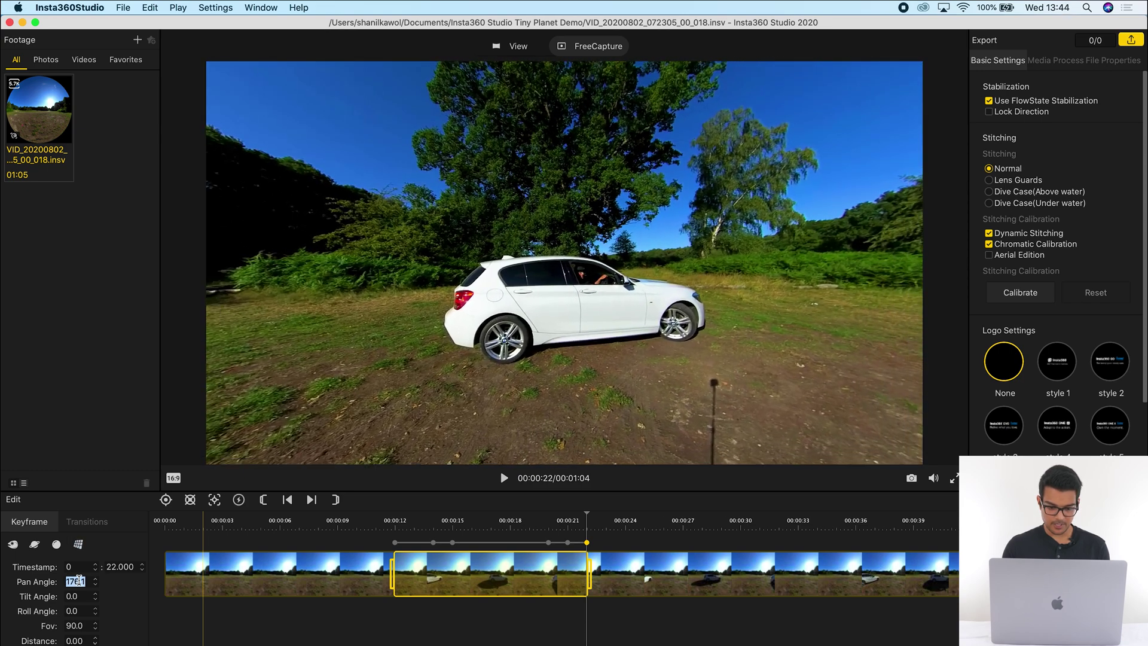
click(395, 521)
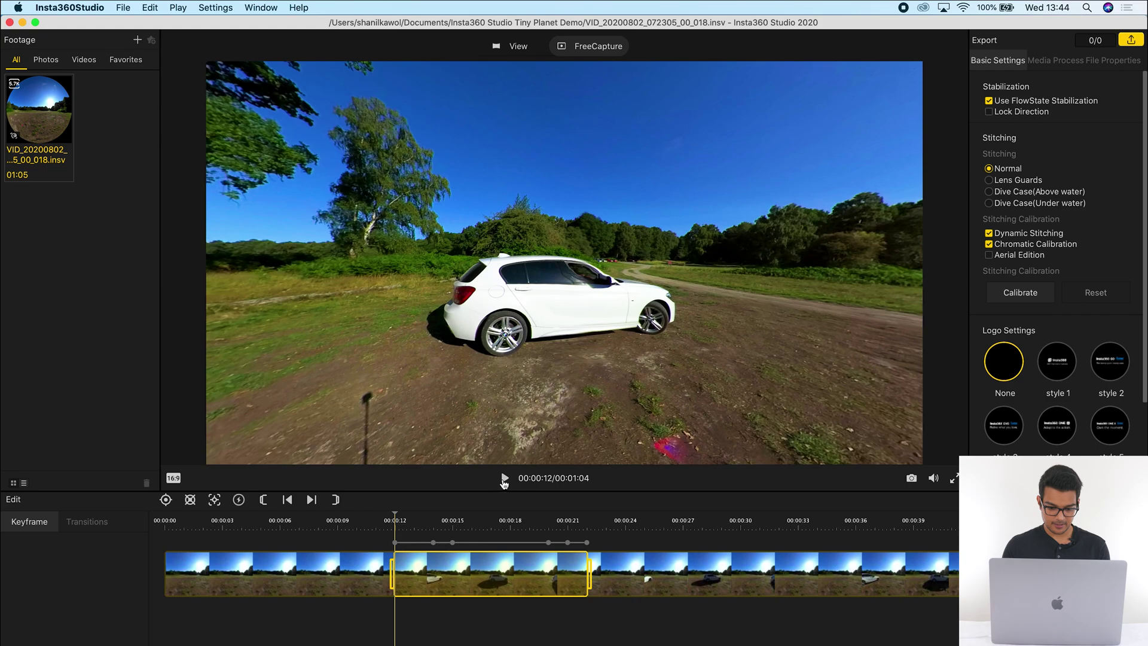
click(504, 478)
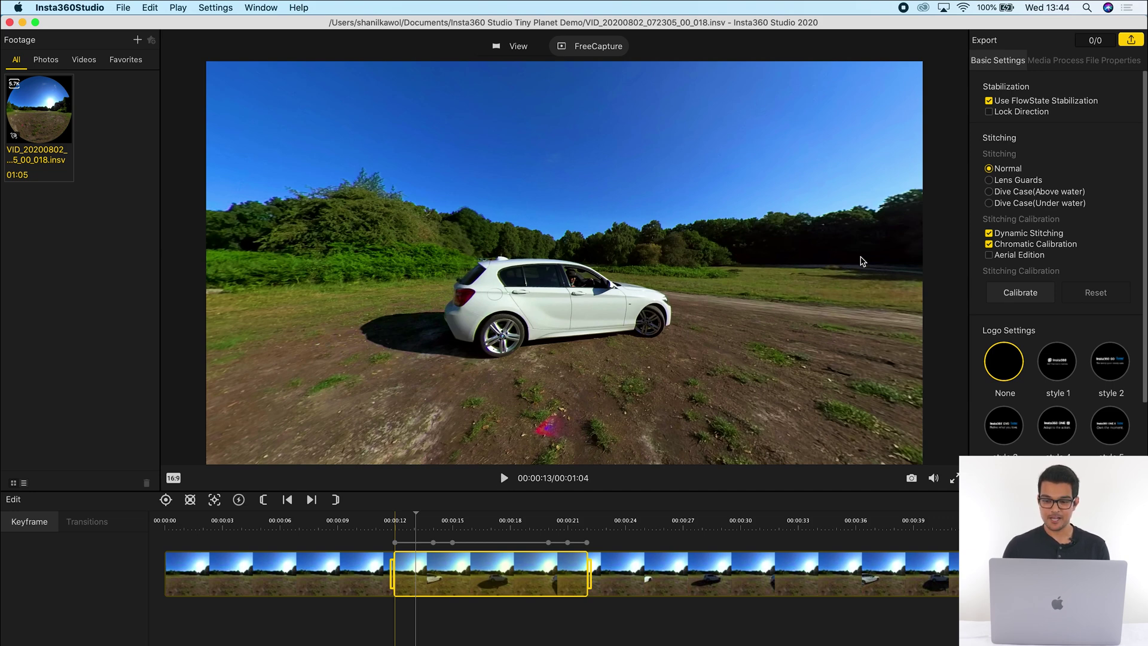
In Export settings, set resolution to 3840 × 2160 and encoding to H.265 at 200 Mbps
click(1131, 41)
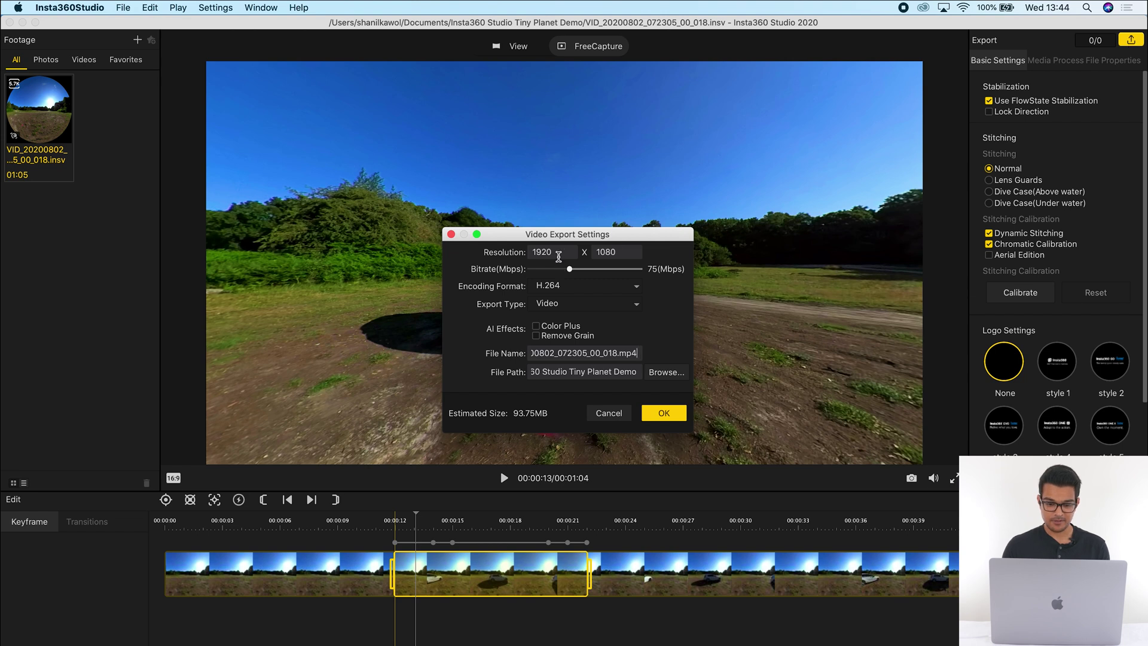
drag(562, 254, 510, 258)
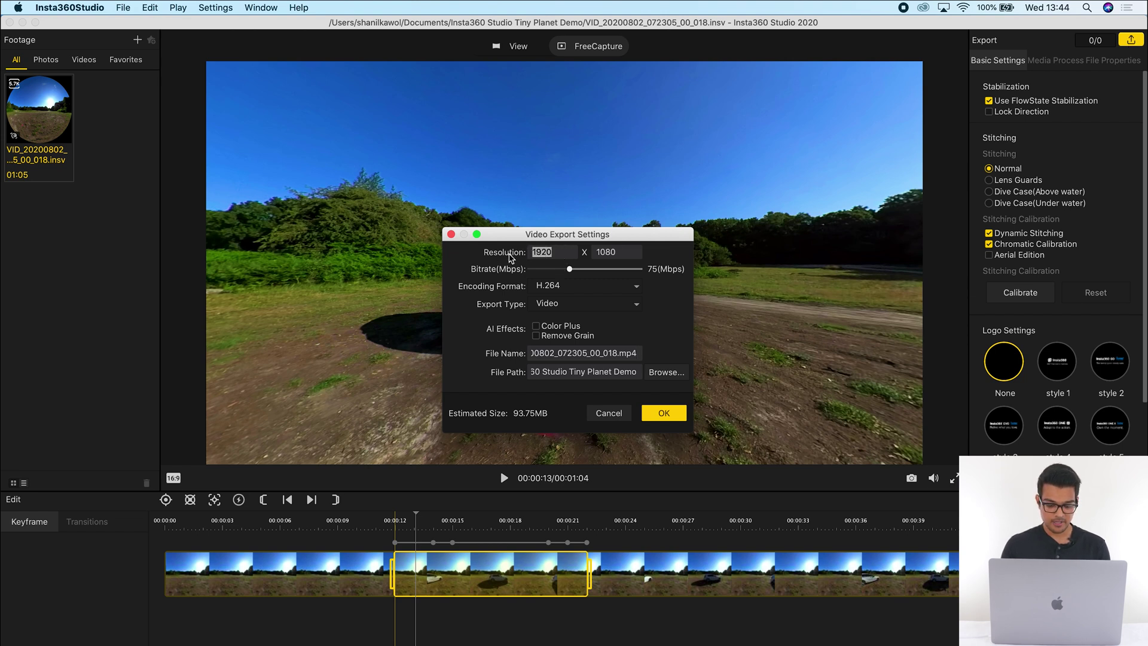
text(3840)
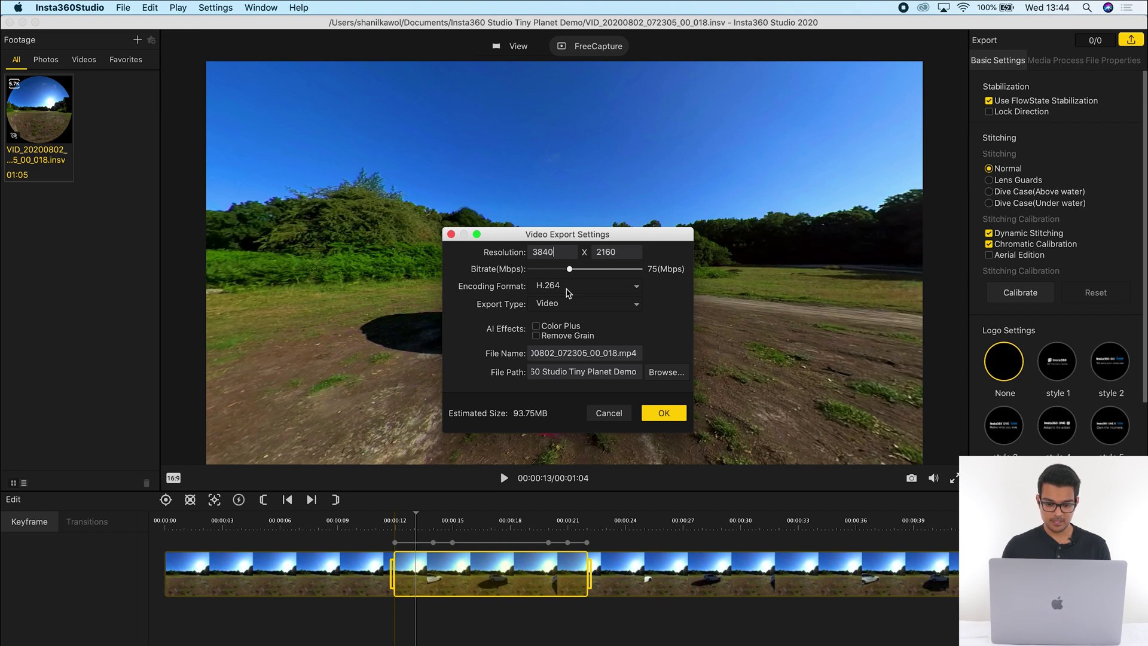
click(569, 291)
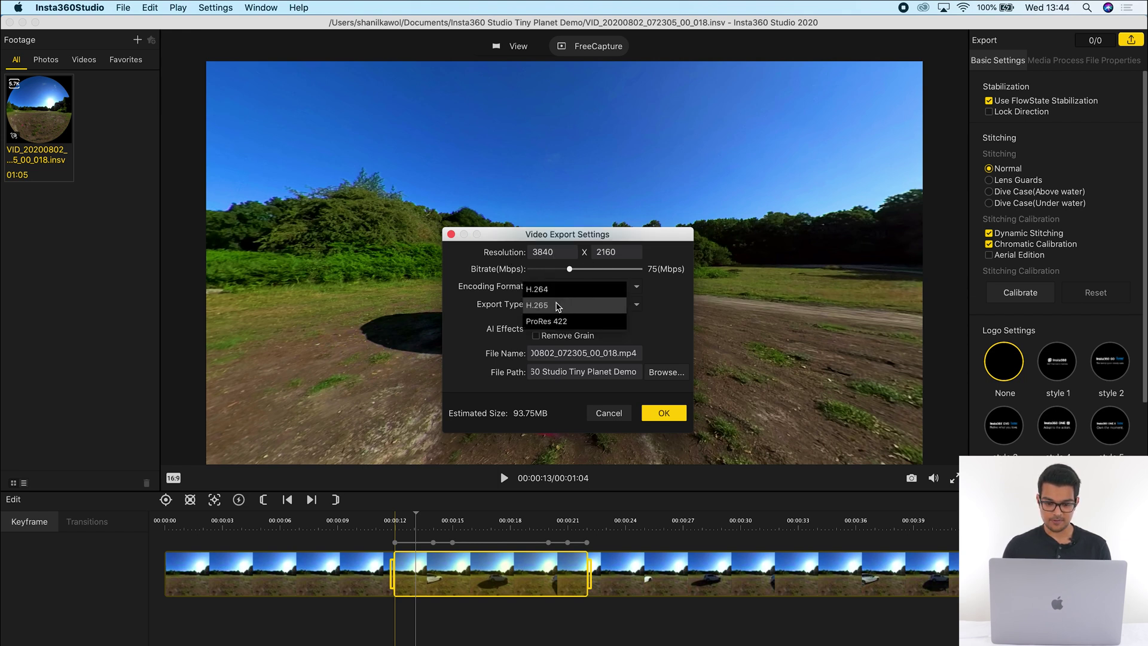
click(558, 306)
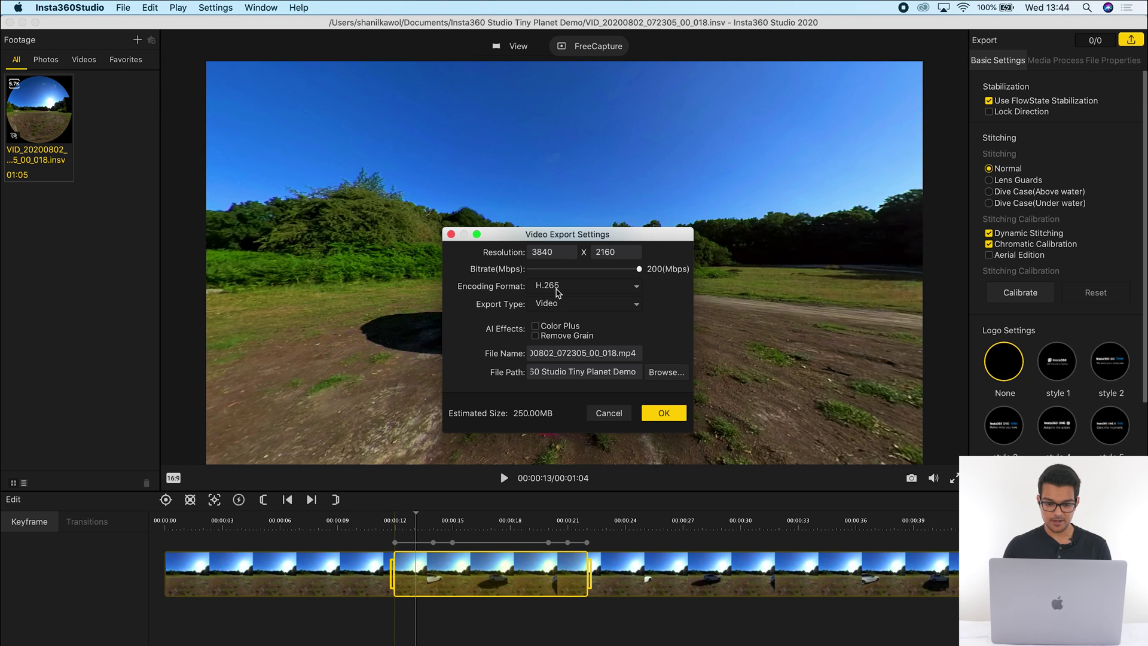